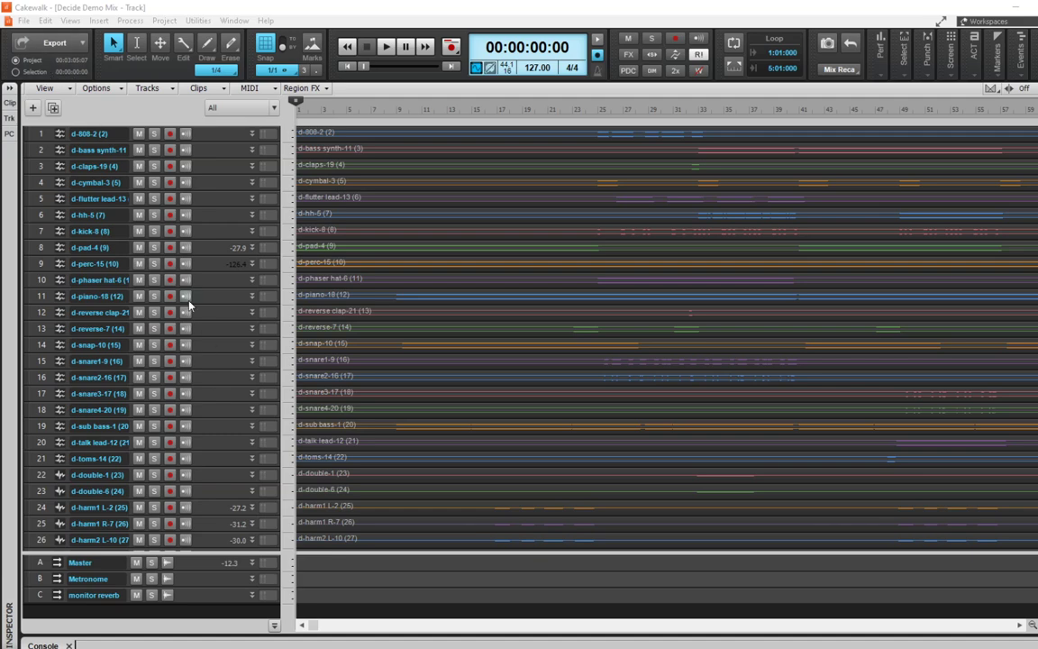
- Insert a track folder below the last track and name it "vocals"
{"action": "scroll", "coordinate": [170, 271], "scroll_direction": "down", "scroll_amount": 4}
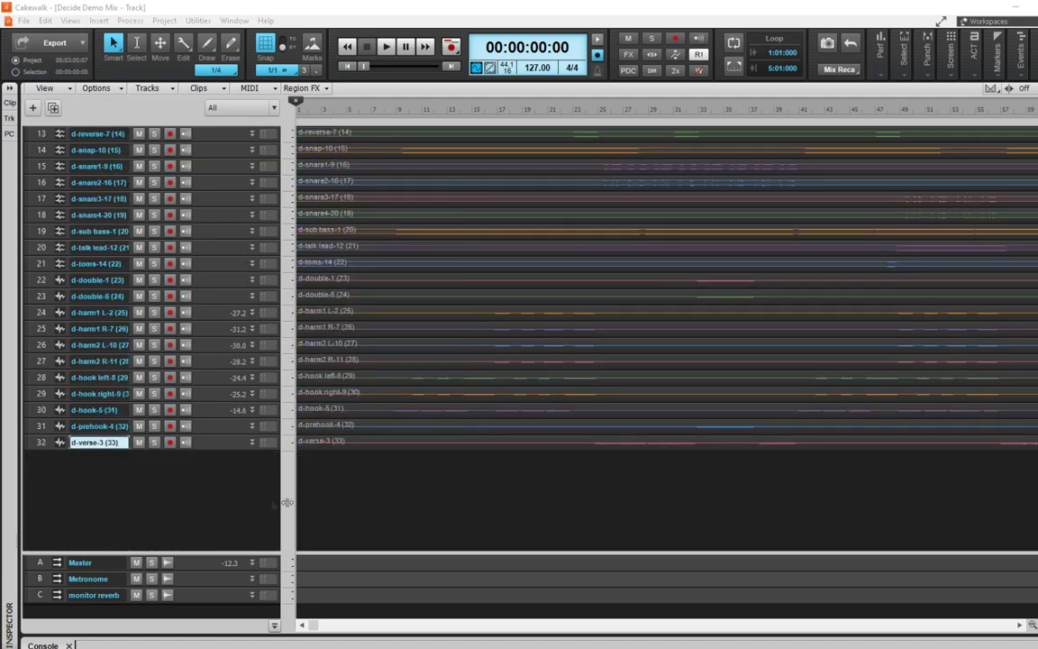
{"action": "right_click", "coordinate": [234, 496]}
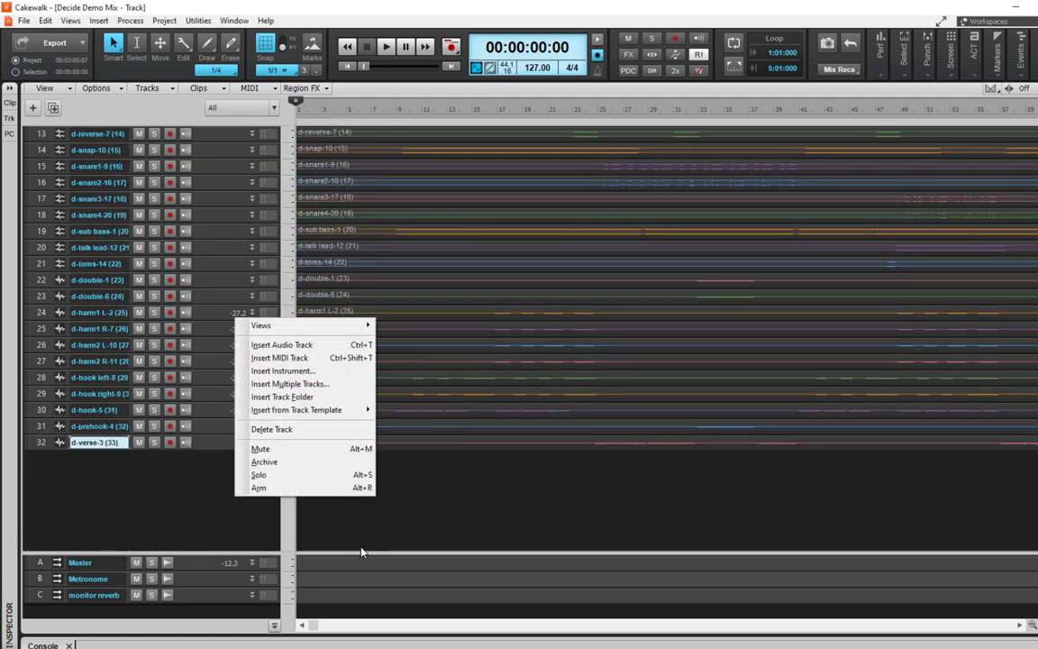
{"action": "left_click", "coordinate": [339, 397]}
{"action": "double_click", "coordinate": [112, 458]}
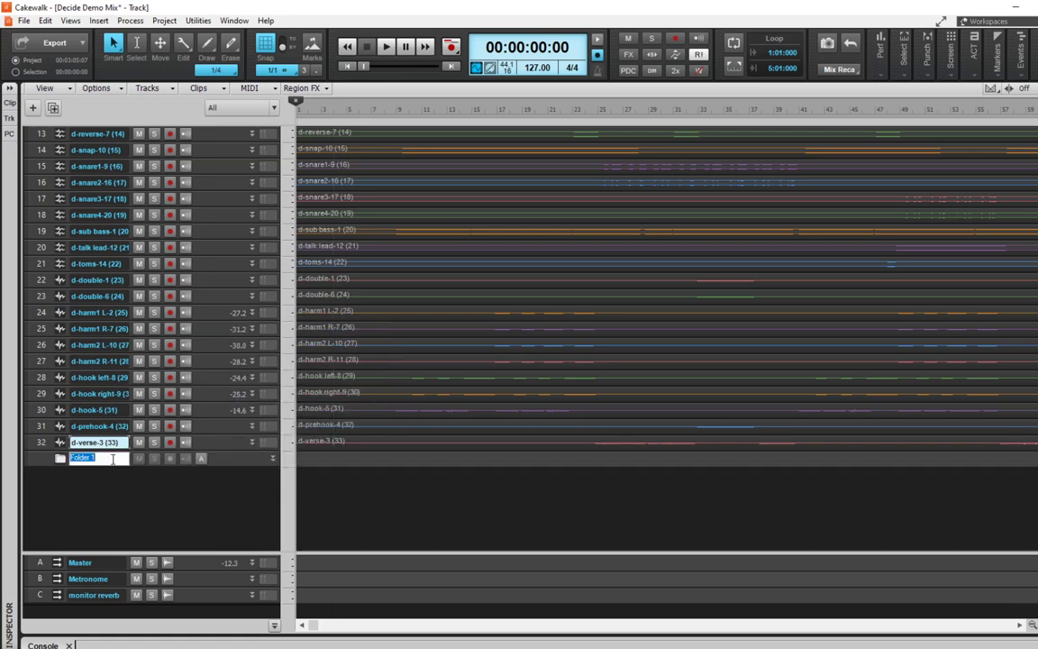
{"action": "type", "text": "vocals"}
{"action": "key", "text": "Return"}
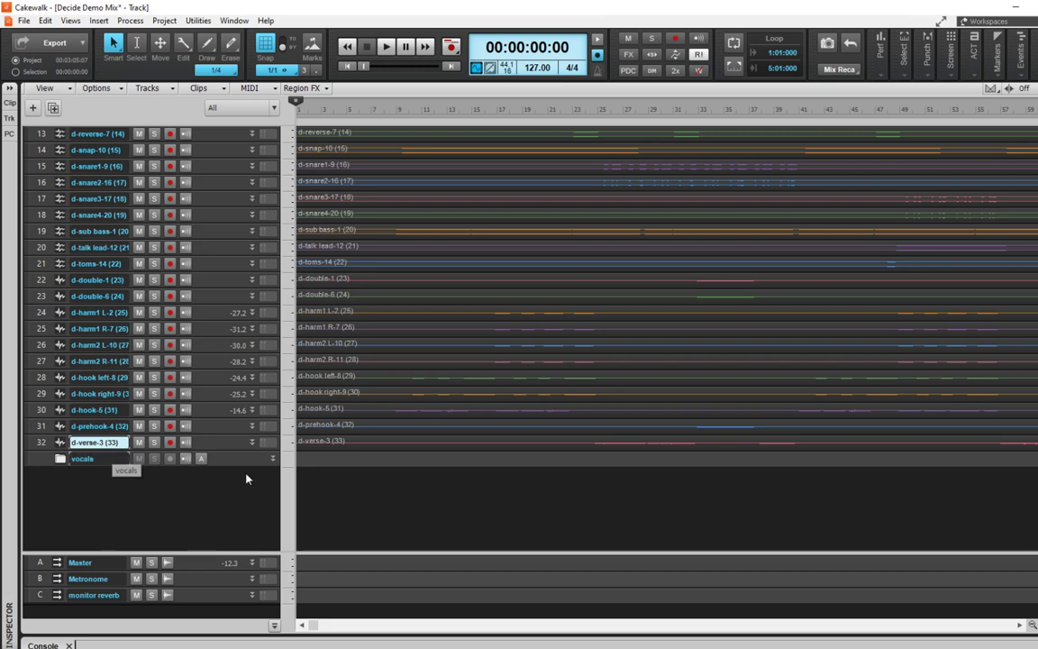
- Move the d-verse-3, d-hook-5, d-hook left-8, d-hook right-9 and d-prehook-4 tracks into the vocals folder, with the prehook directly below the verse
{"action": "scroll", "coordinate": [234, 451], "scroll_direction": "down", "scroll_amount": 2}
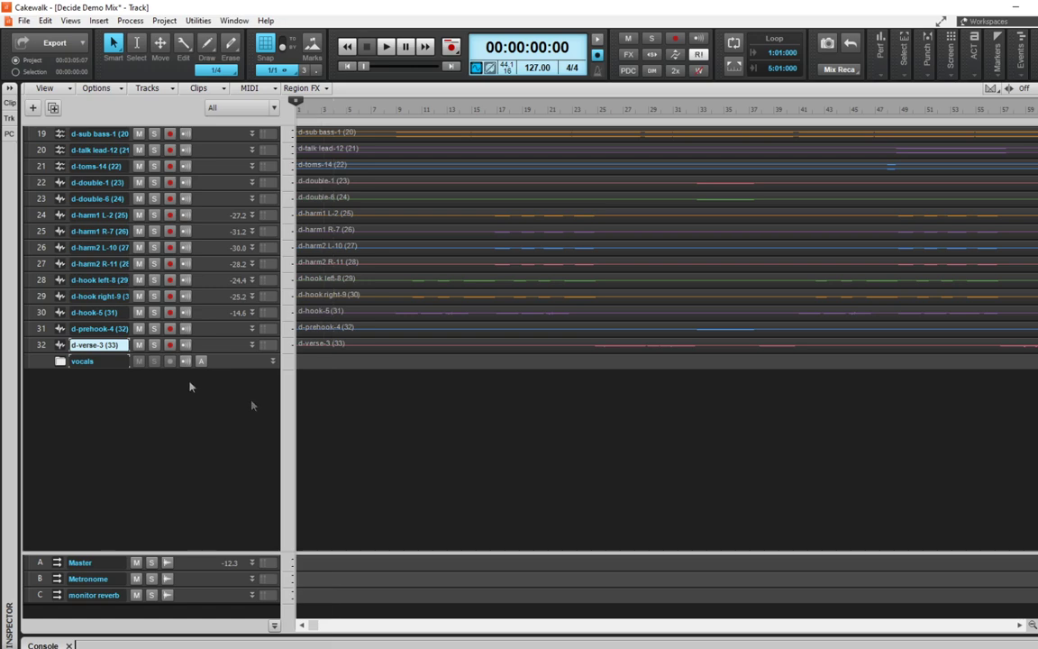
{"action": "left_click_drag", "start_coordinate": [69, 360], "coordinate": [64, 331]}
{"action": "left_click", "coordinate": [66, 349]}
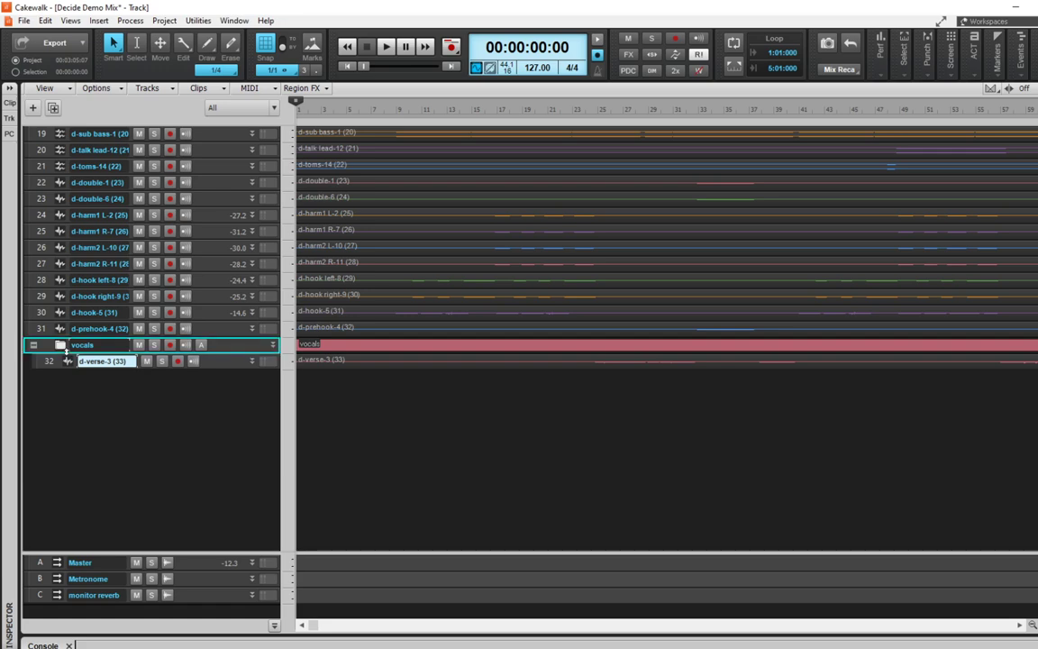
{"action": "left_click_drag", "start_coordinate": [59, 311], "coordinate": [61, 347]}
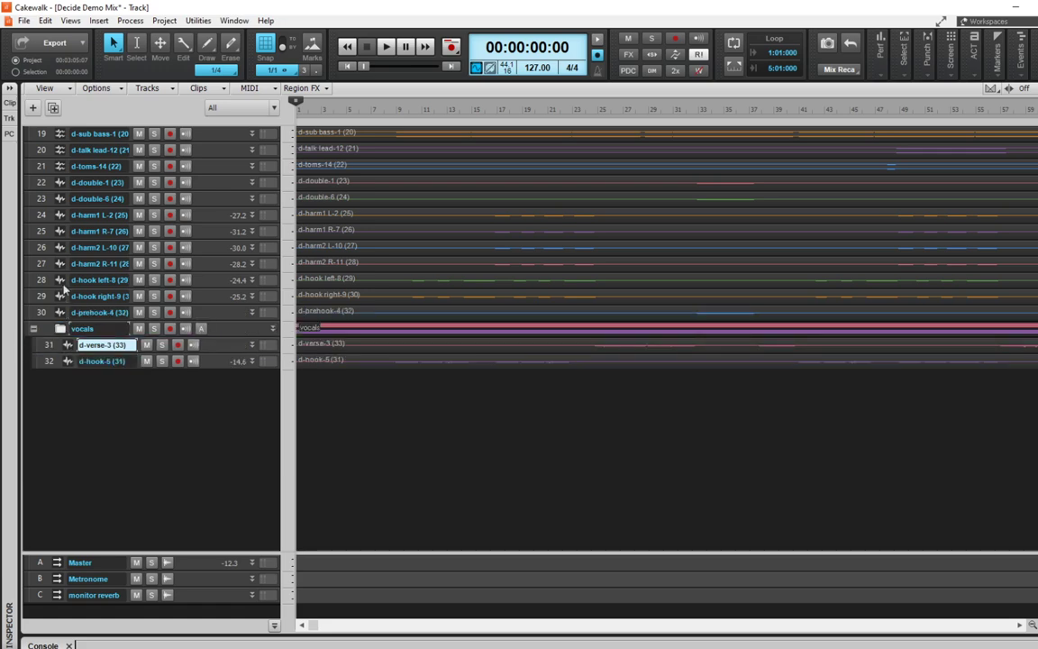
{"action": "left_click_drag", "start_coordinate": [59, 279], "coordinate": [61, 333]}
{"action": "left_click_drag", "start_coordinate": [64, 282], "coordinate": [67, 322]}
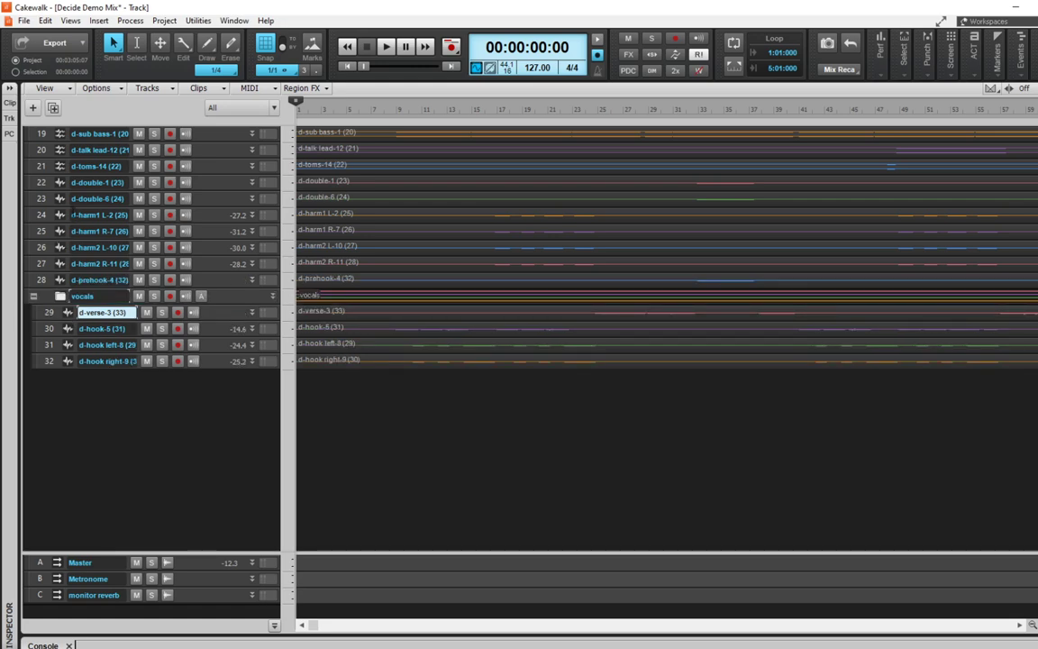
{"action": "left_click_drag", "start_coordinate": [60, 279], "coordinate": [75, 336]}
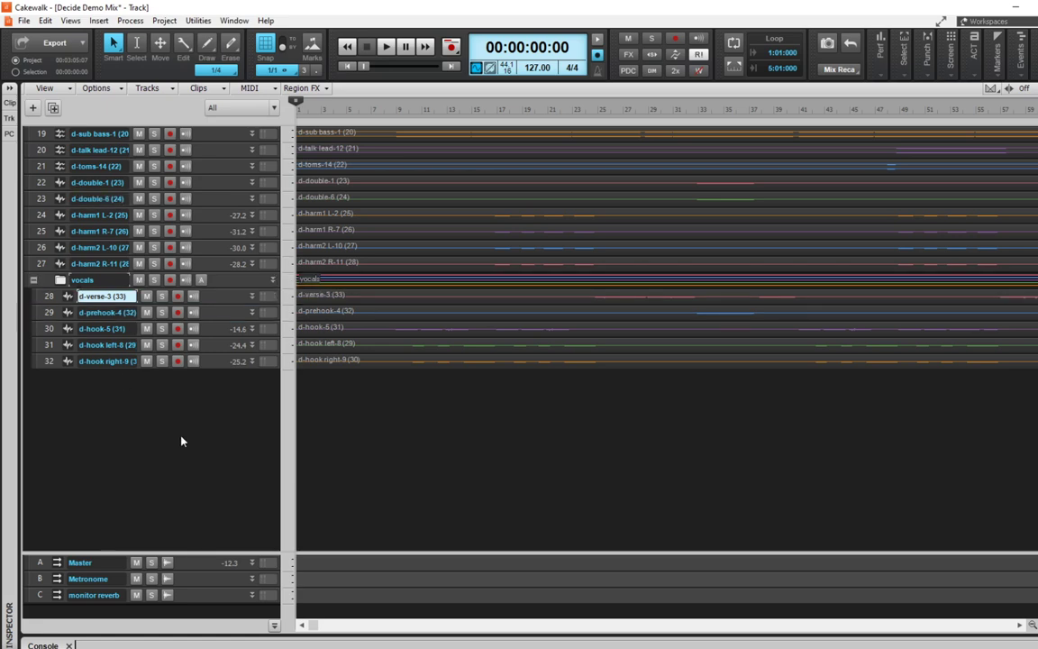
- Move the four harmony tracks and the two double tracks, d-double-1 and d-double-6, into the vocals folder
{"action": "left_click_drag", "start_coordinate": [60, 214], "coordinate": [63, 277]}
{"action": "left_click_drag", "start_coordinate": [60, 214], "coordinate": [60, 263]}
{"action": "mouse_move", "coordinate": [58, 214]}
{"action": "left_mouse_down"}
{"action": "mouse_move", "coordinate": [65, 236]}
{"action": "mouse_move", "coordinate": [61, 226]}
{"action": "left_mouse_up"}
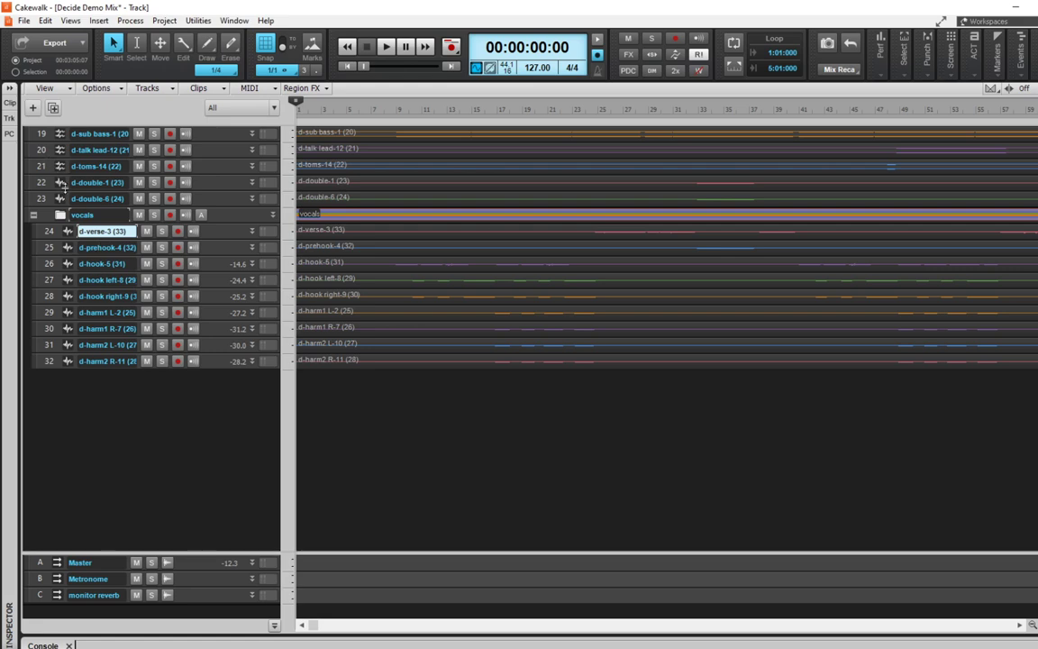
{"action": "left_click_drag", "start_coordinate": [62, 182], "coordinate": [67, 201]}
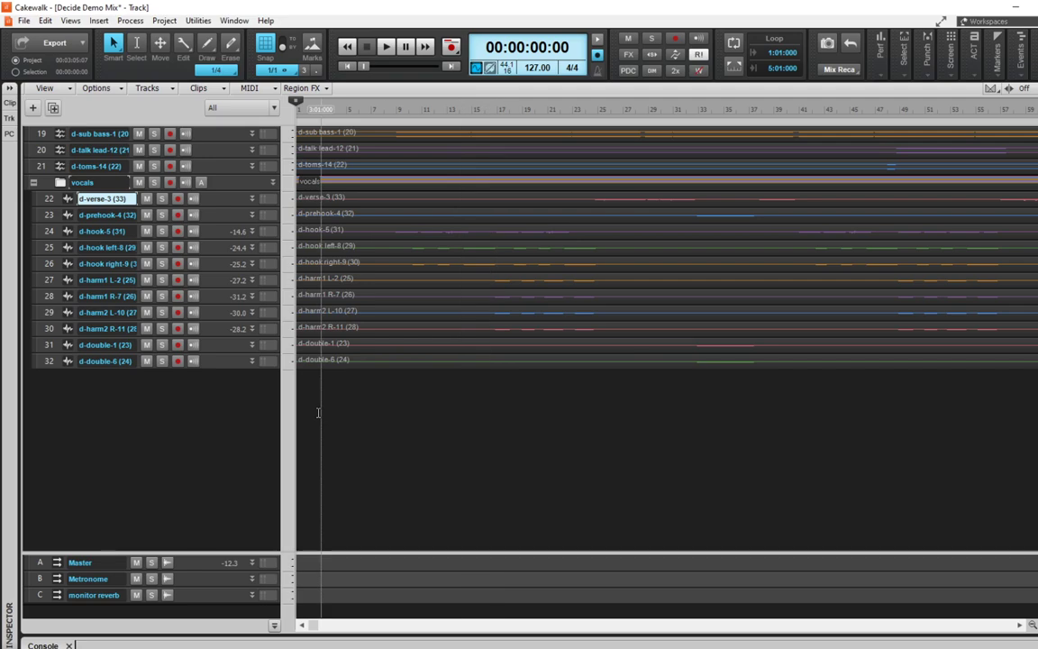
- Insert a second track folder, name it "Beat", and place it directly above the vocals folder
{"action": "scroll", "coordinate": [356, 423], "scroll_direction": "up", "scroll_amount": 3}
{"action": "scroll", "coordinate": [356, 423], "scroll_direction": "down", "scroll_amount": 3}
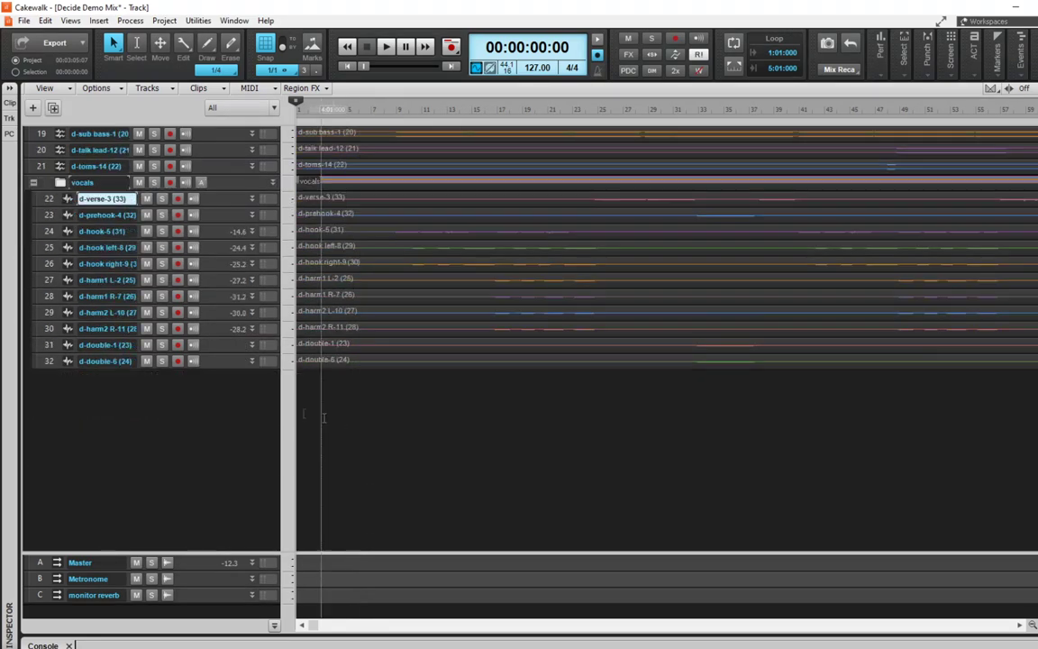
{"action": "right_click", "coordinate": [88, 418]}
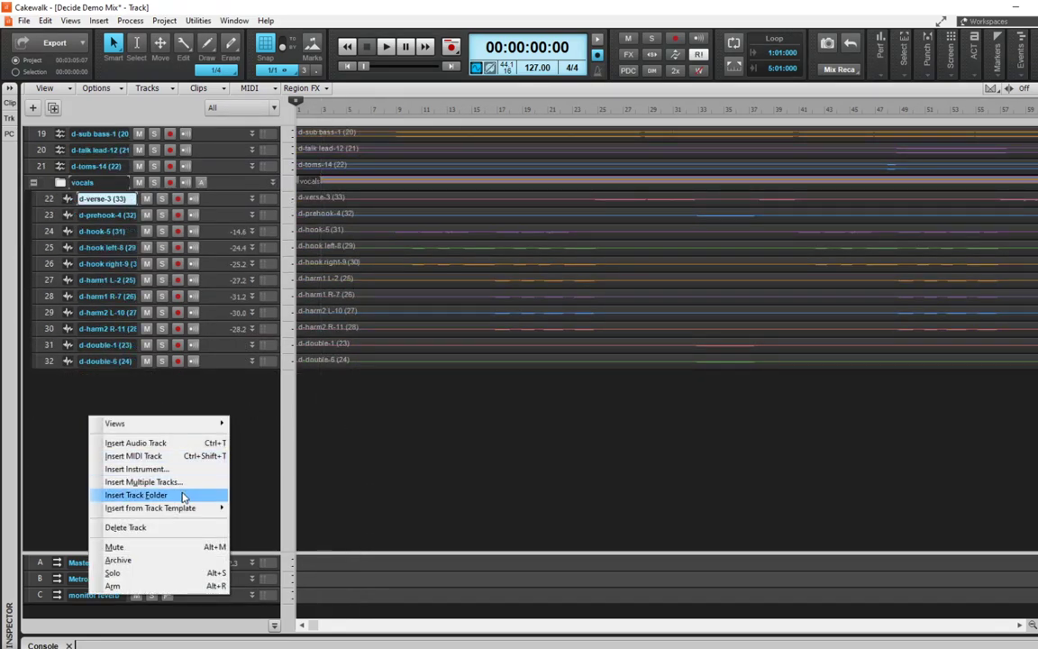
{"action": "left_click", "coordinate": [183, 494]}
{"action": "double_click", "coordinate": [107, 376]}
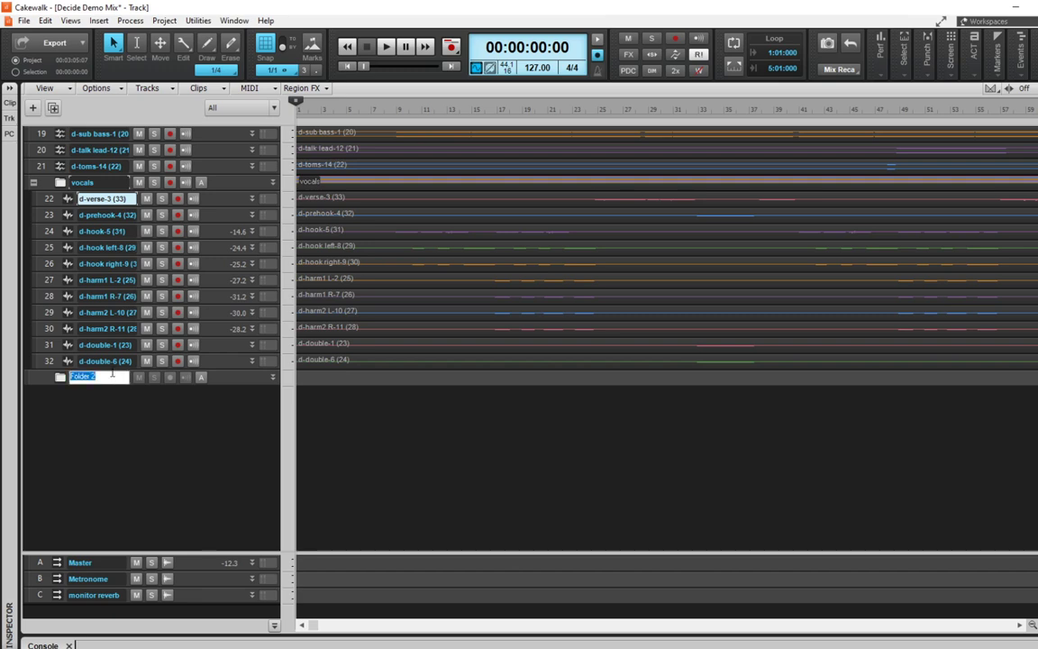
{"action": "type", "text": "Beat"}
{"action": "key", "text": "Return"}
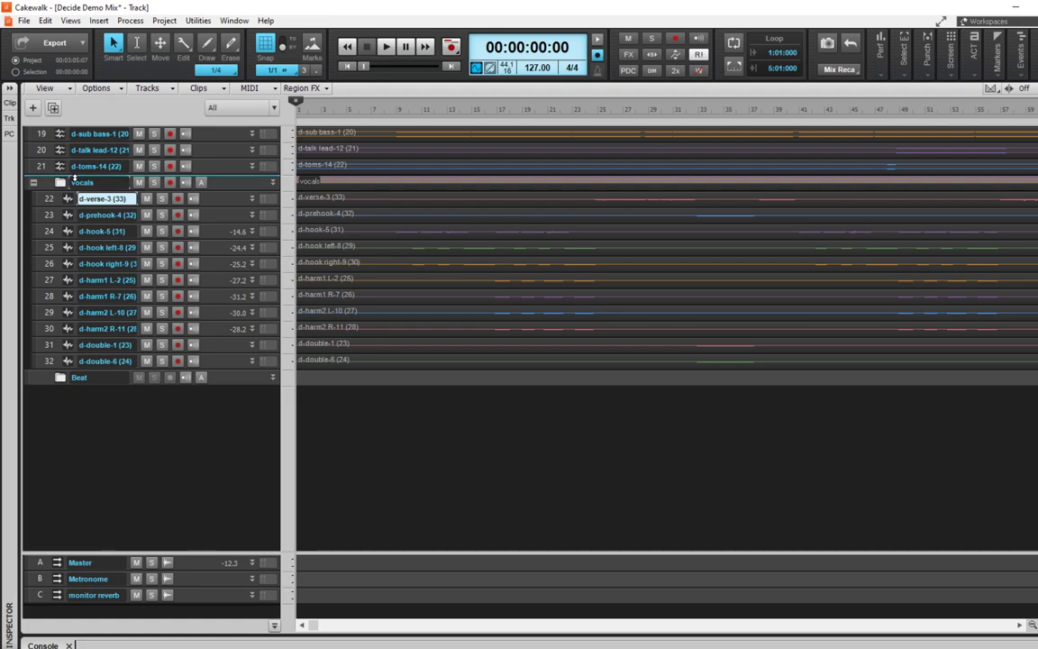
{"action": "left_click_drag", "start_coordinate": [75, 177], "coordinate": [81, 386]}
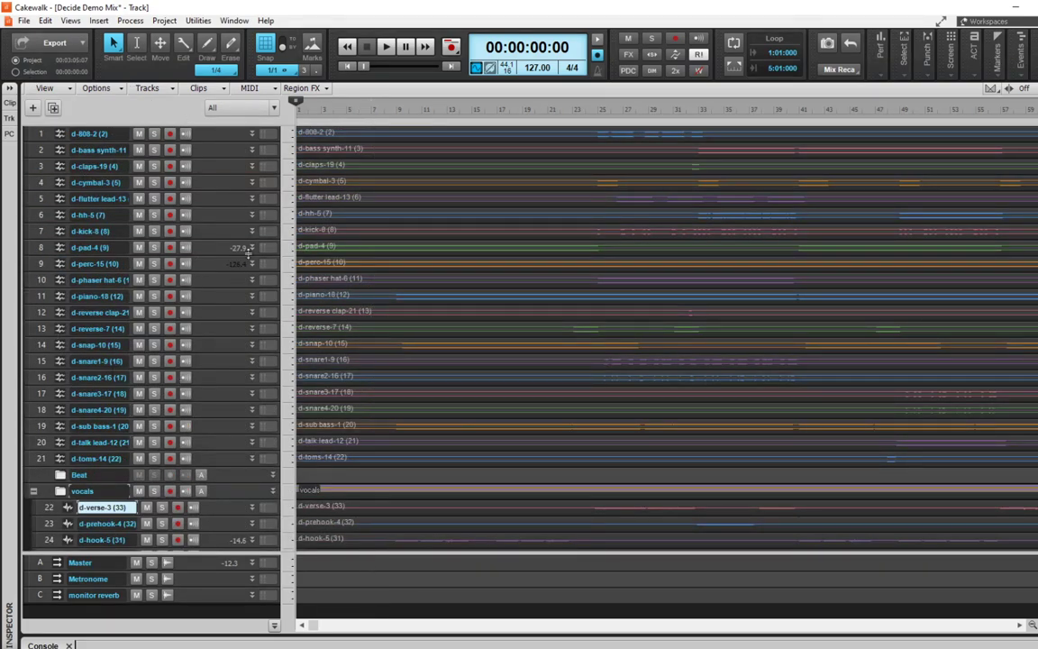
- Move d-kick-8 and the four snare tracks, d-snare1-9 through d-snare4-20, into the Beat folder
{"action": "left_click_drag", "start_coordinate": [247, 254], "coordinate": [242, 256]}
{"action": "left_click_drag", "start_coordinate": [241, 257], "coordinate": [228, 257]}
{"action": "left_click_drag", "start_coordinate": [59, 213], "coordinate": [75, 475]}
{"action": "left_click_drag", "start_coordinate": [63, 354], "coordinate": [72, 460]}
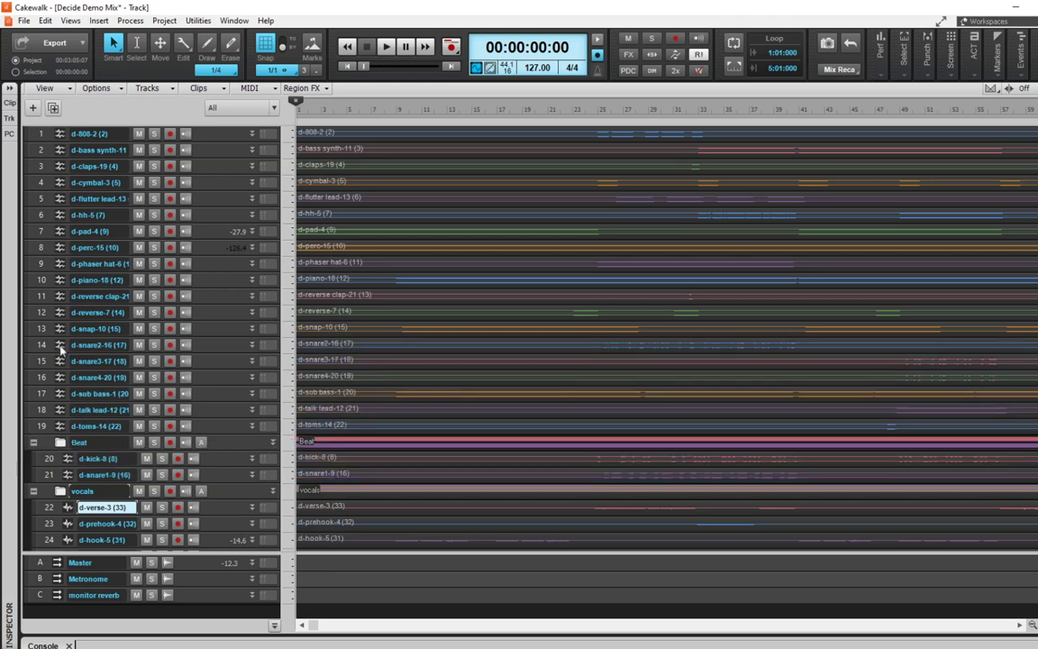
{"action": "left_click_drag", "start_coordinate": [59, 344], "coordinate": [68, 441]}
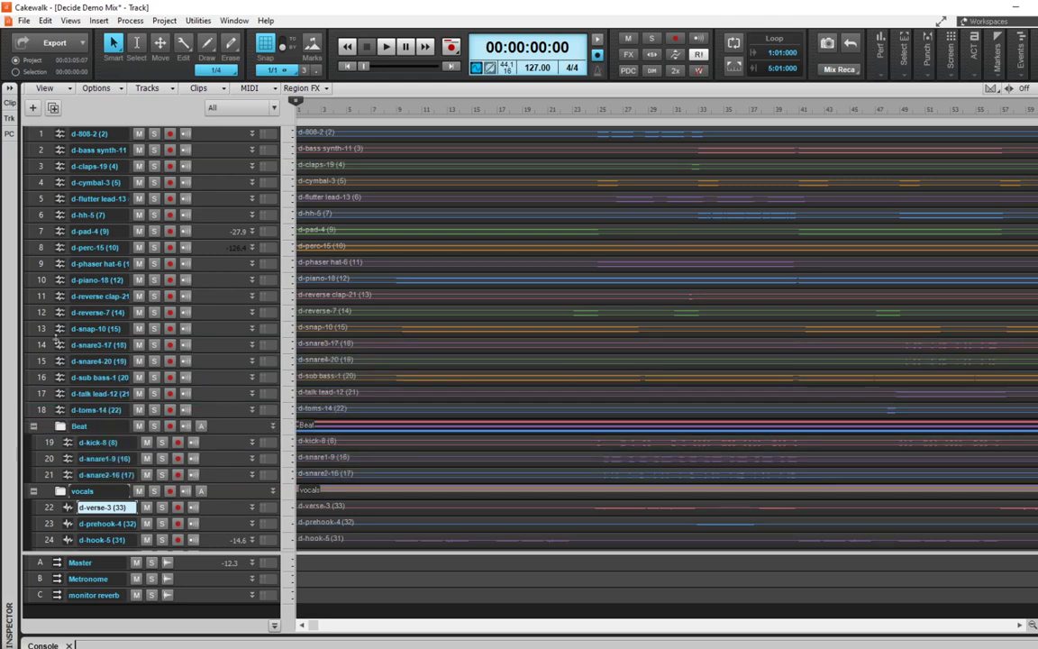
{"action": "left_click_drag", "start_coordinate": [59, 350], "coordinate": [68, 425]}
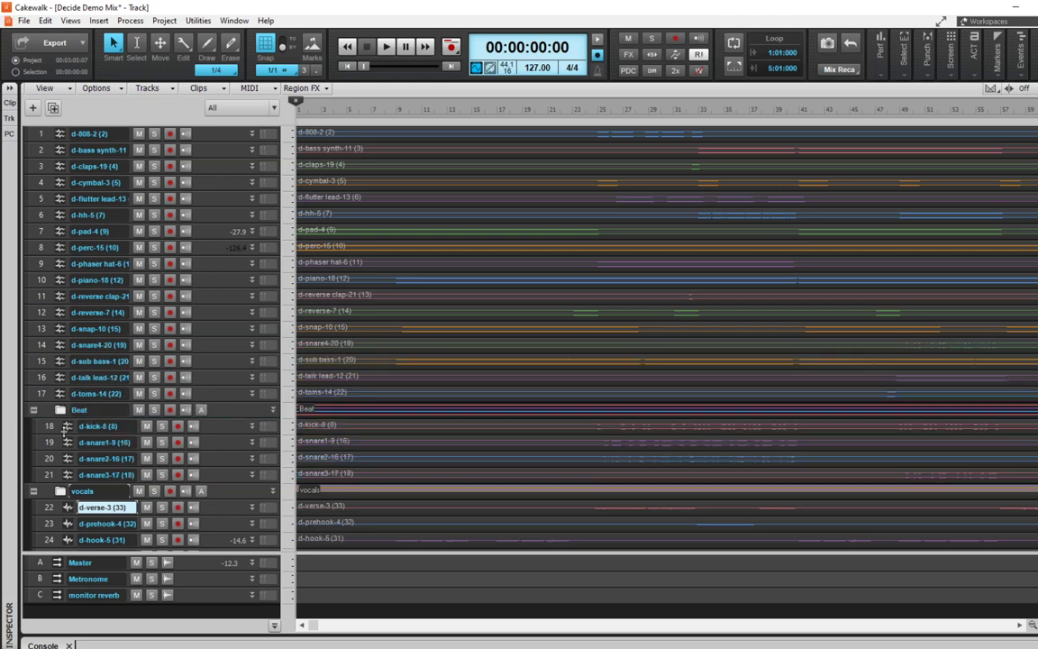
{"action": "left_click_drag", "start_coordinate": [59, 346], "coordinate": [65, 407]}
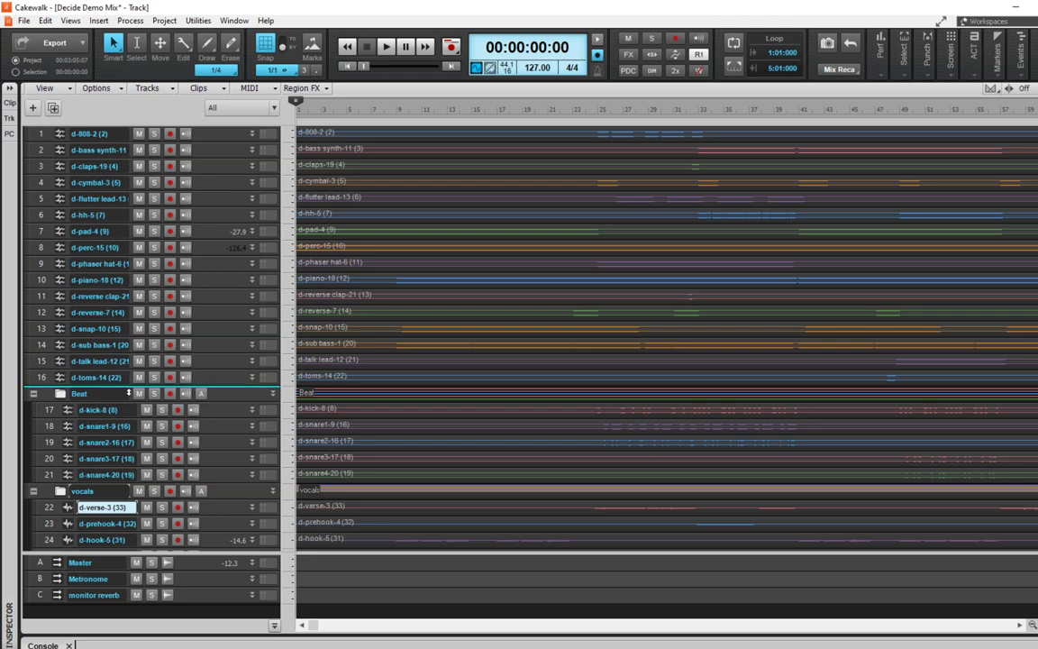
- Move the d-snap-10, d-claps-19, d-reverse clap-21, d-hh-5 and d-toms-14 tracks into the Beat folder below the snares
{"action": "left_click_drag", "start_coordinate": [105, 399], "coordinate": [104, 396]}
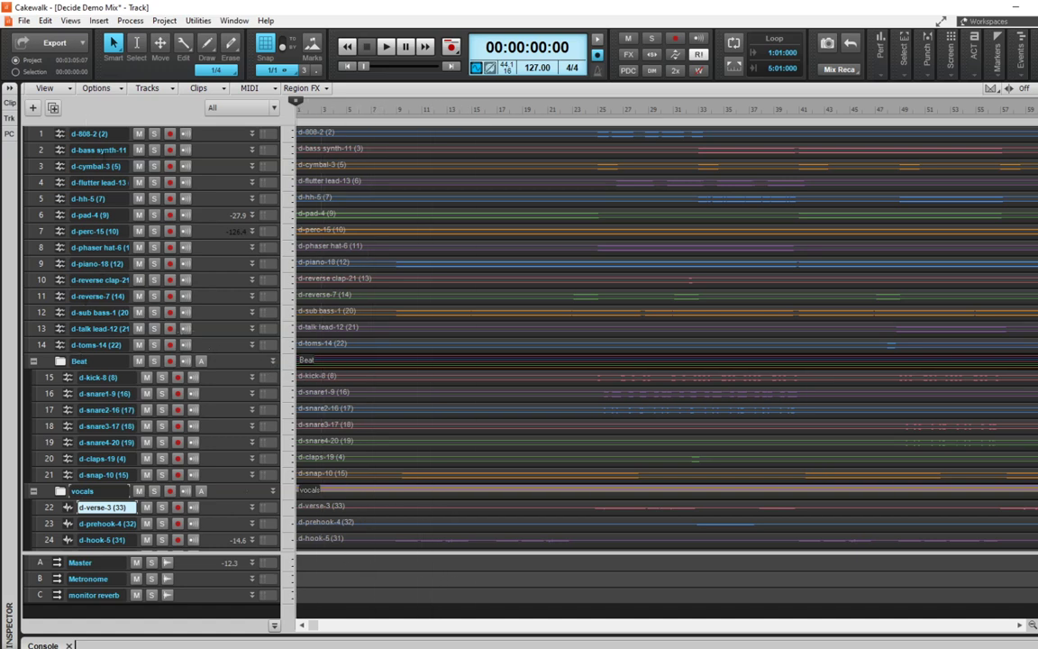
{"action": "left_click_drag", "start_coordinate": [59, 198], "coordinate": [65, 361]}
{"action": "left_click_drag", "start_coordinate": [58, 311], "coordinate": [55, 311]}
{"action": "left_click_drag", "start_coordinate": [60, 244], "coordinate": [75, 410]}
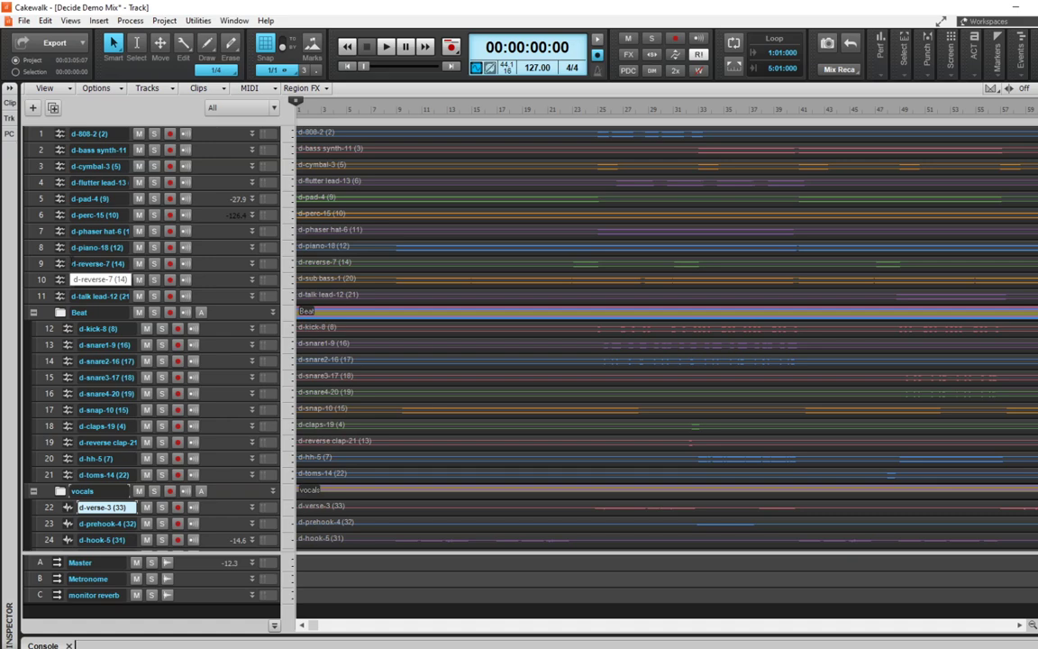
- Move d-phaser hat-6, d-reverse-7, d-cymbal-3 and d-perc-15 into the Beat folder, placing the phaser hat below the hi-hat and the perc above the cymbal
{"action": "scroll", "coordinate": [203, 295], "scroll_direction": "down", "scroll_amount": 6}
{"action": "scroll", "coordinate": [204, 294], "scroll_direction": "up", "scroll_amount": 6}
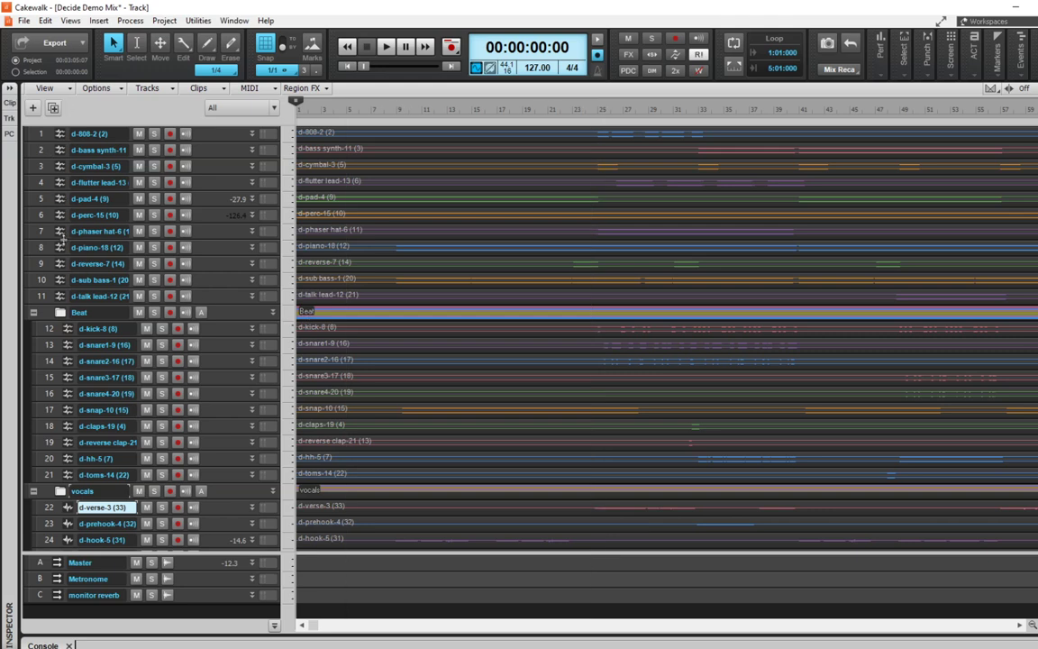
{"action": "left_click_drag", "start_coordinate": [60, 233], "coordinate": [79, 451]}
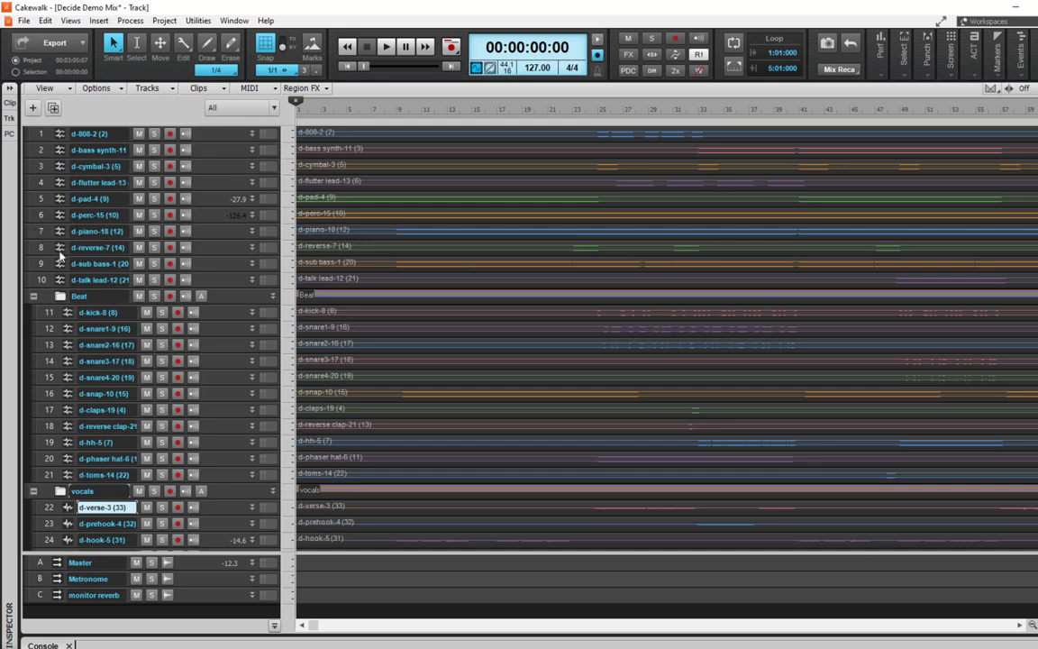
{"action": "left_click_drag", "start_coordinate": [63, 250], "coordinate": [68, 294]}
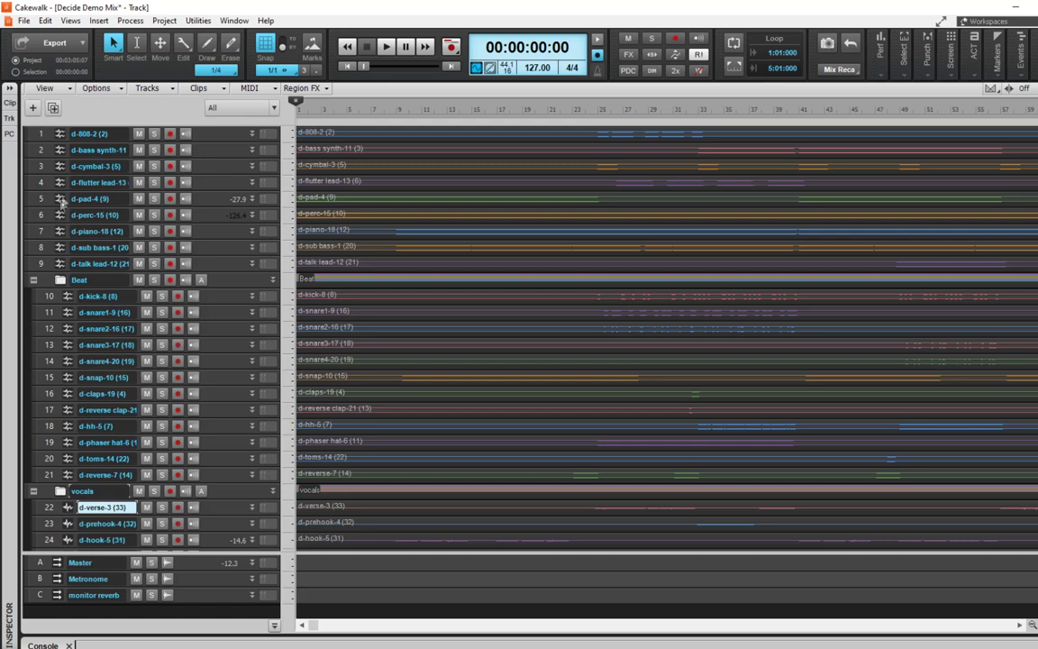
{"action": "left_click_drag", "start_coordinate": [60, 168], "coordinate": [80, 424]}
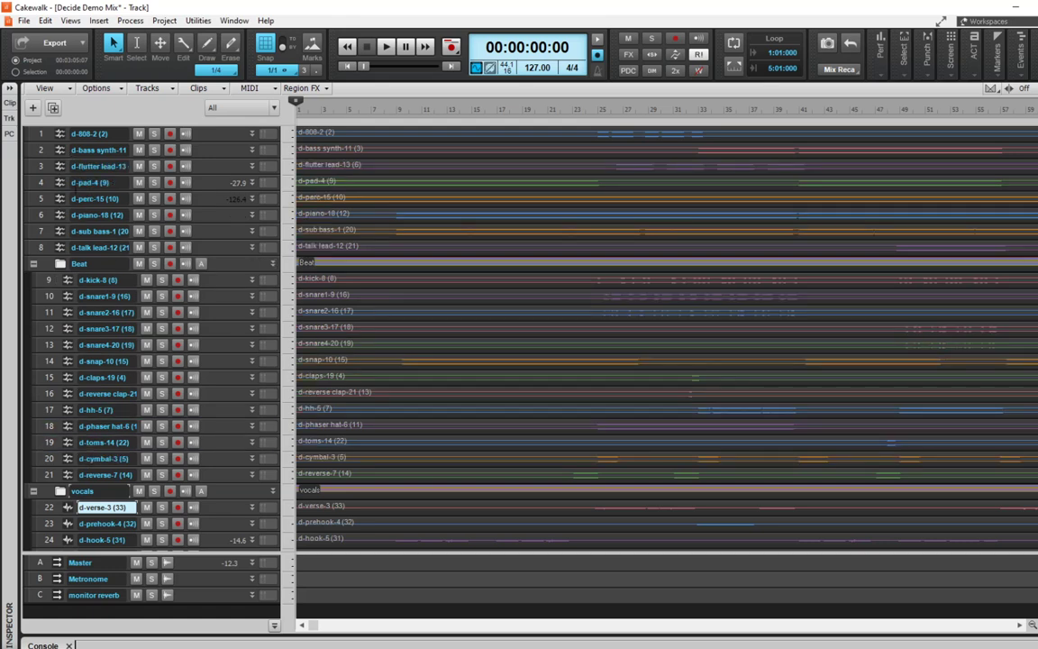
{"action": "left_click_drag", "start_coordinate": [57, 183], "coordinate": [81, 462]}
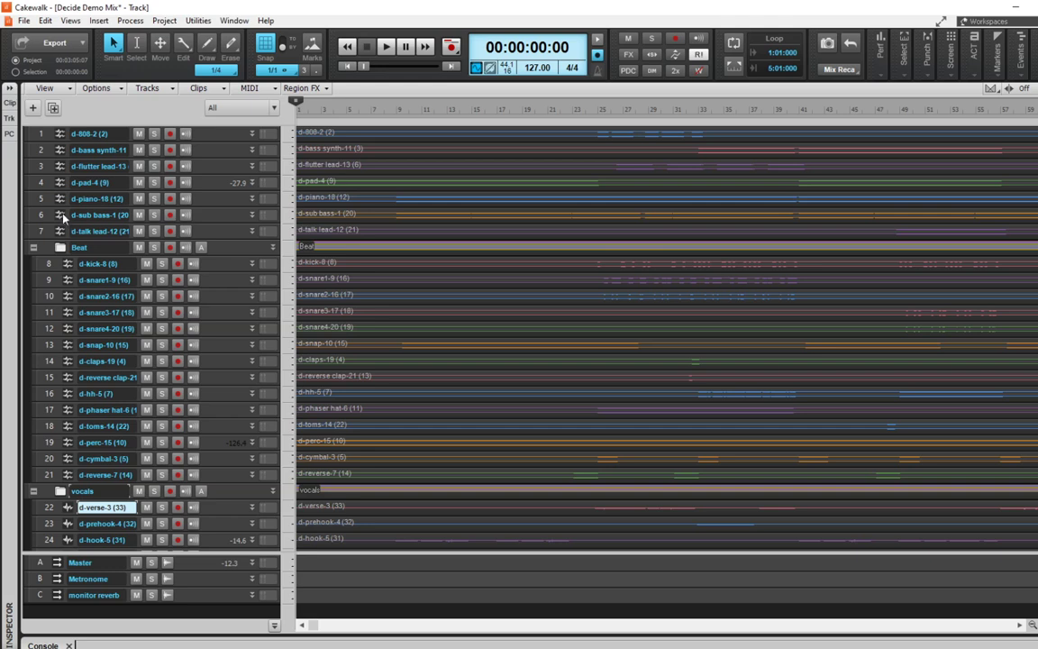
- Move the sub bass, bass synth, 808, piano, pad, flutter lead and talk lead tracks into the Beat folder
{"action": "left_click_drag", "start_coordinate": [62, 214], "coordinate": [72, 245]}
{"action": "left_click_drag", "start_coordinate": [60, 149], "coordinate": [73, 231]}
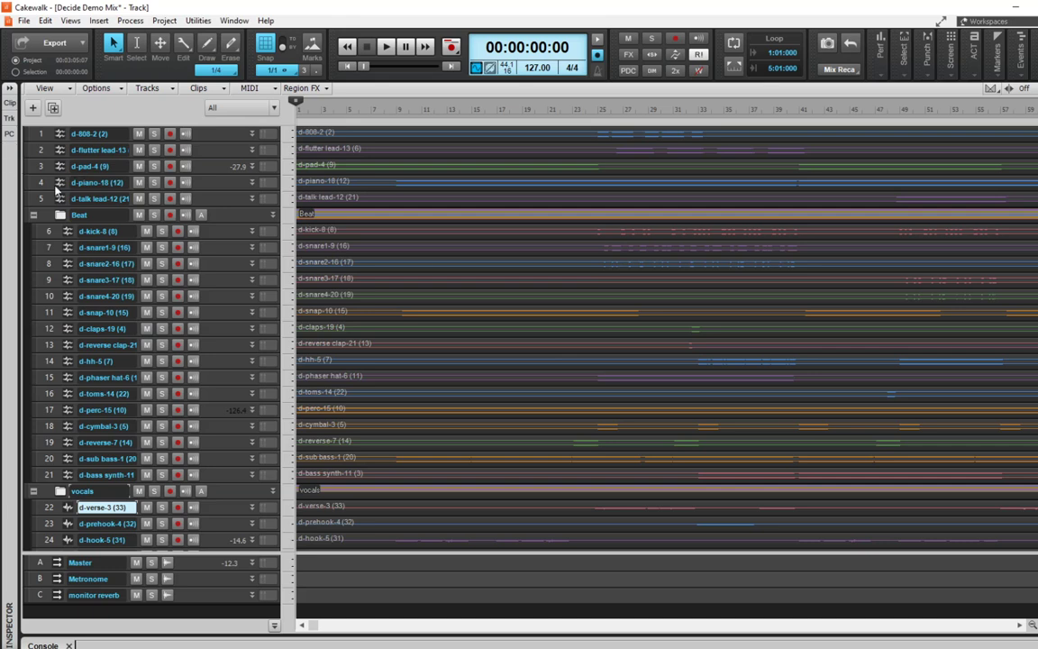
{"action": "left_click_drag", "start_coordinate": [59, 131], "coordinate": [66, 218]}
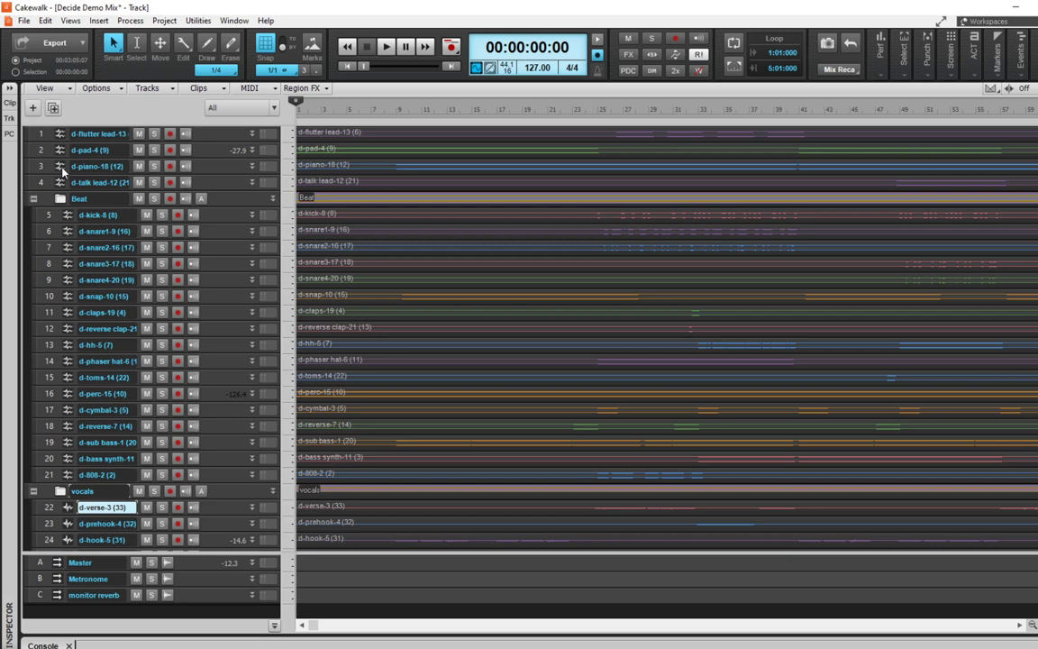
{"action": "mouse_move", "coordinate": [59, 166]}
{"action": "left_mouse_down"}
{"action": "mouse_move", "coordinate": [59, 183]}
{"action": "mouse_move", "coordinate": [72, 184]}
{"action": "left_mouse_up"}
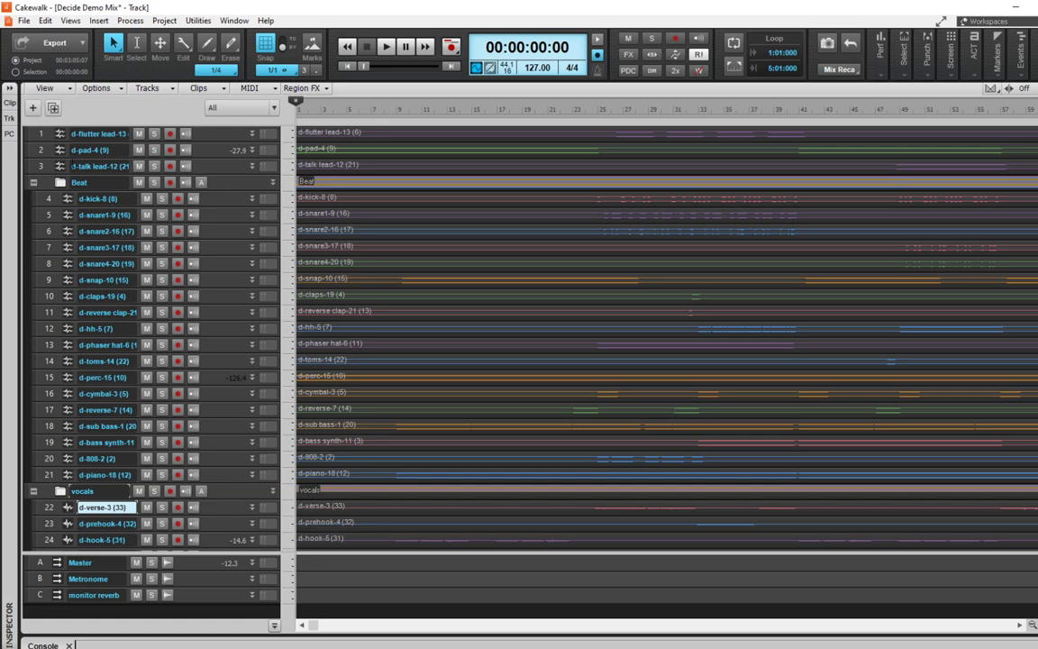
{"action": "mouse_move", "coordinate": [60, 153]}
{"action": "left_mouse_down"}
{"action": "mouse_move", "coordinate": [63, 170]}
{"action": "mouse_move", "coordinate": [61, 141]}
{"action": "mouse_move", "coordinate": [66, 153]}
{"action": "left_mouse_up"}
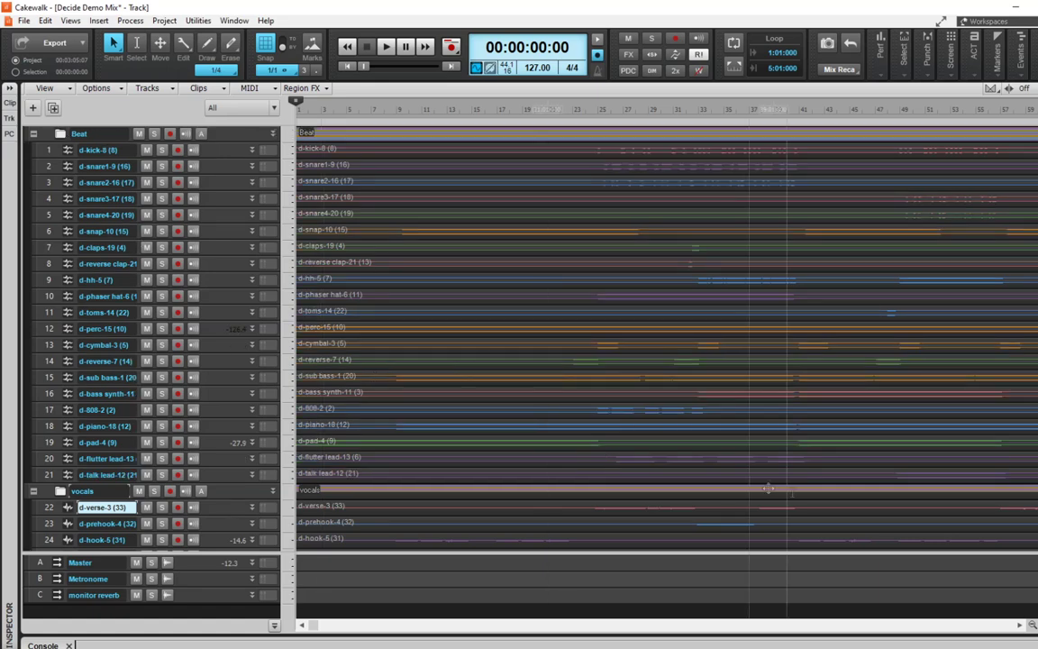
- Show the whole song in the timeline and play it back from near its beginning
{"action": "left_click", "coordinate": [1033, 626]}
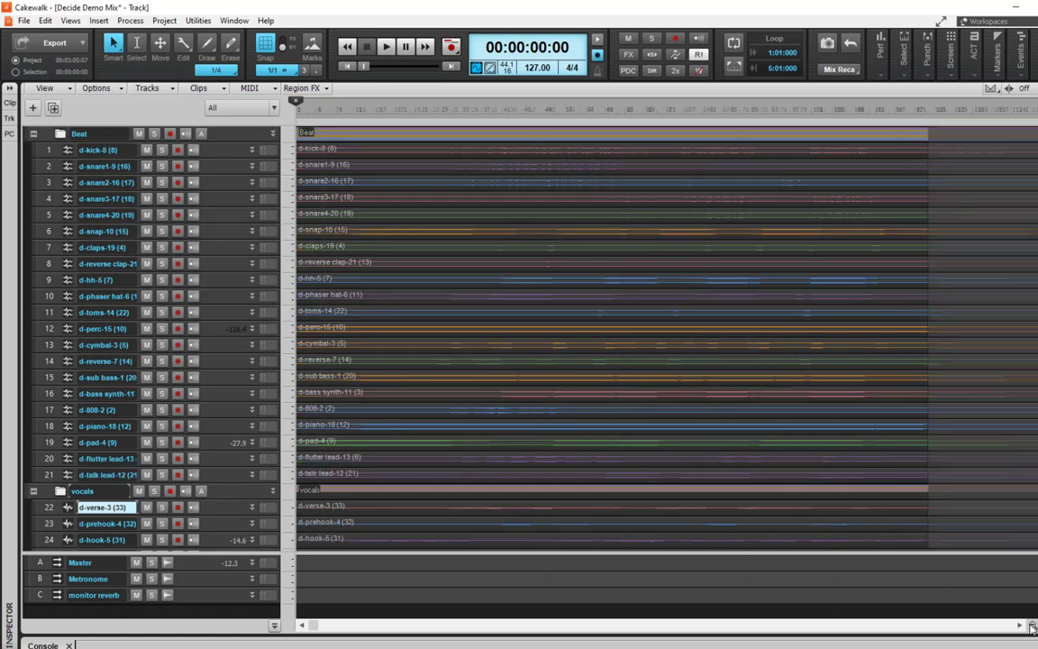
{"action": "left_click", "coordinate": [1033, 626]}
{"action": "scroll", "coordinate": [354, 263], "scroll_direction": "down", "scroll_amount": 3}
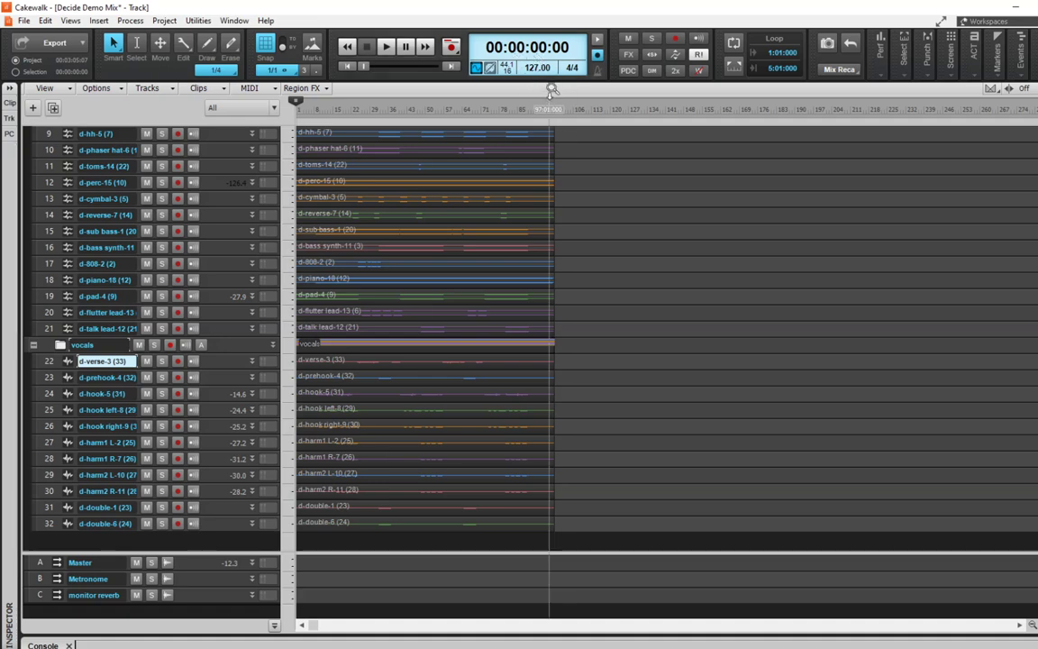
{"action": "scroll", "coordinate": [376, 350], "scroll_direction": "down", "scroll_amount": 3}
{"action": "left_click", "coordinate": [358, 455]}
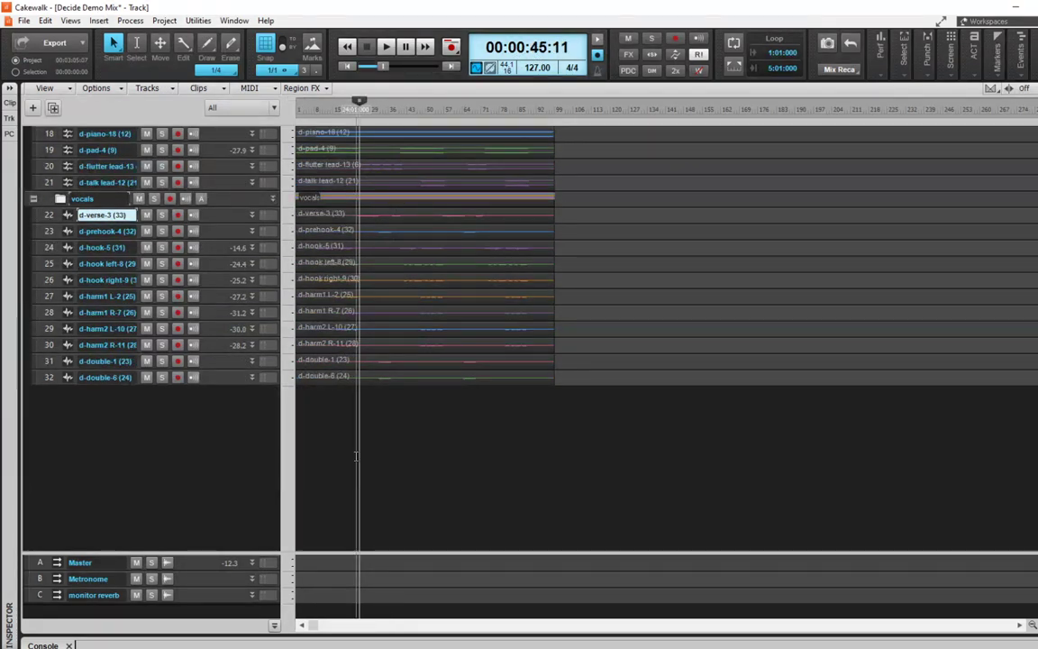
{"action": "key", "text": "ctrl+Home"}
{"action": "left_click", "coordinate": [316, 439]}
{"action": "left_click", "coordinate": [310, 437]}
{"action": "key", "text": "space"}
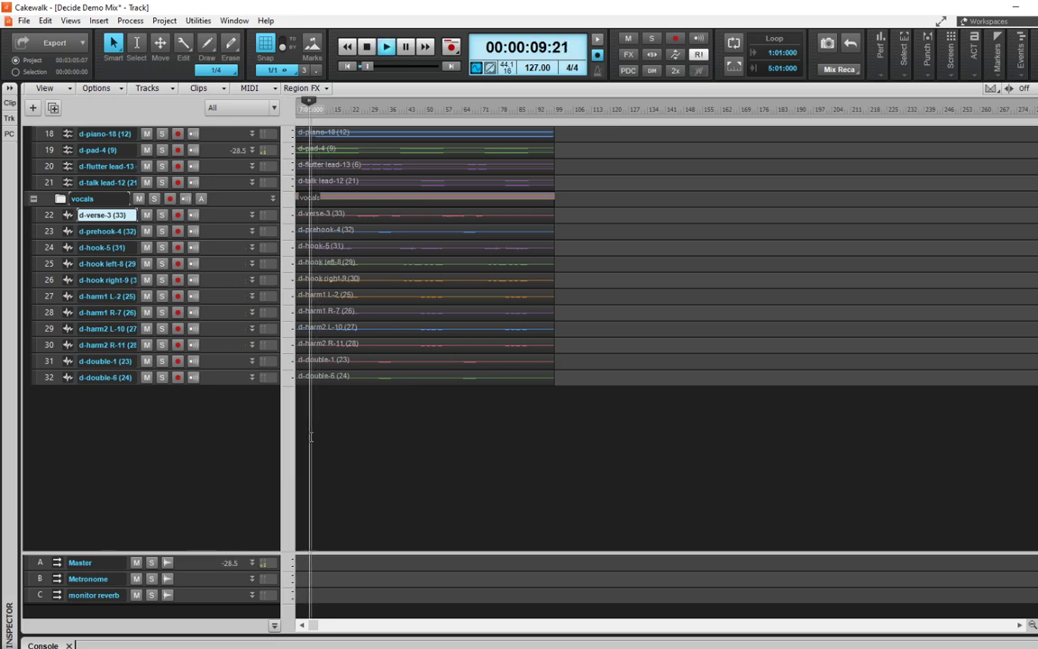
- Expand the Master bus and enlarge the bus area so that its full level meter is visible
{"action": "left_click", "coordinate": [249, 557]}
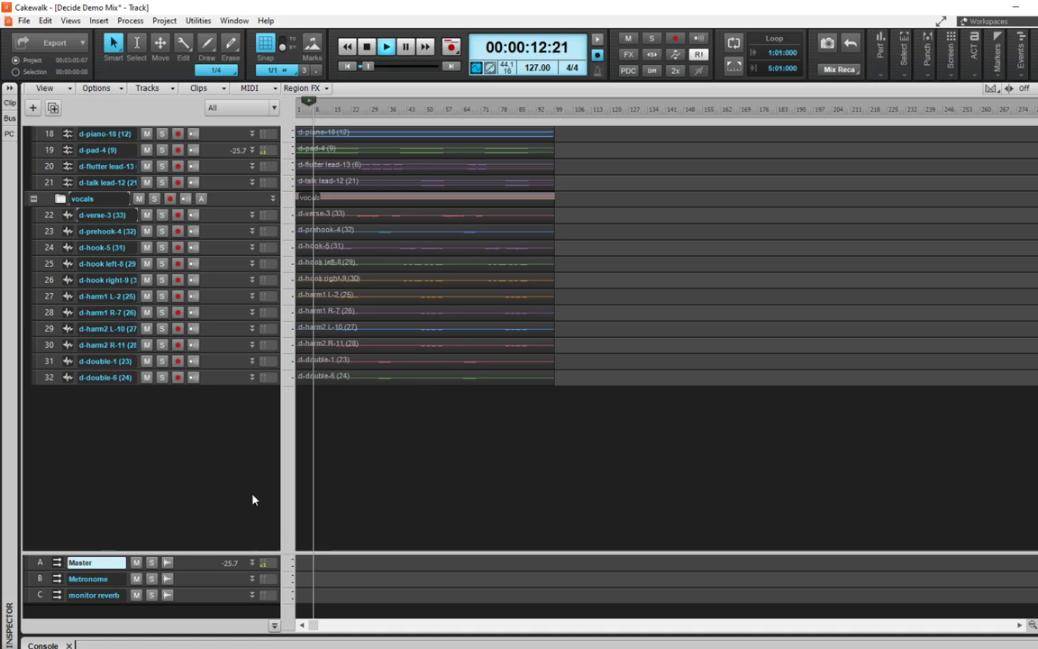
{"action": "double_click", "coordinate": [249, 552]}
{"action": "left_click_drag", "start_coordinate": [251, 551], "coordinate": [250, 434]}
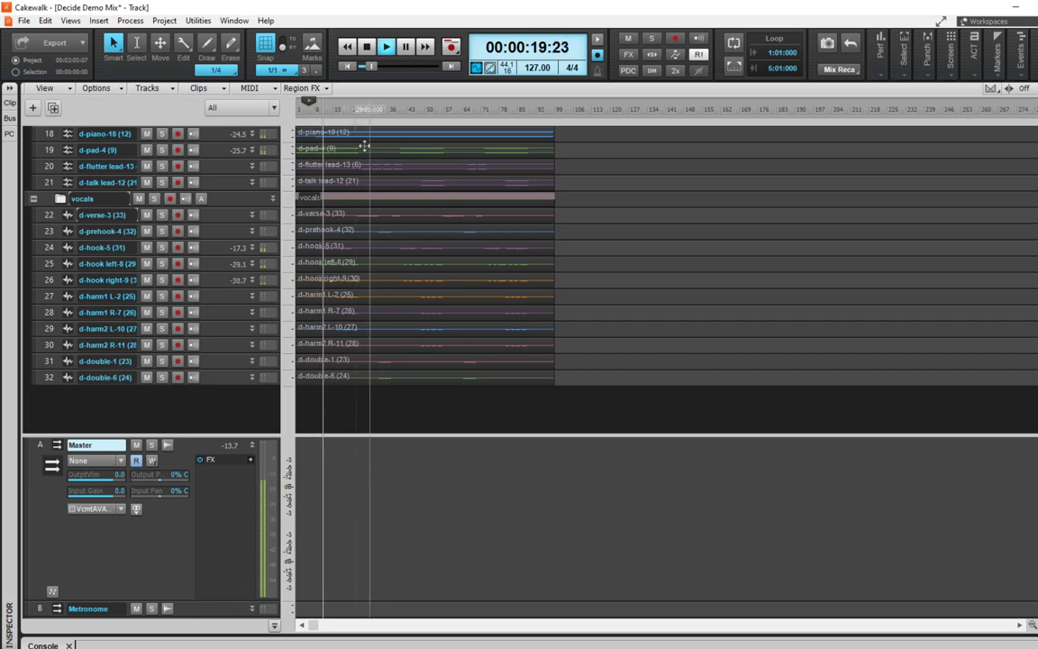
- Play the song from measure 25, stop, and look over the peak levels of the Beat and vocals tracks
{"action": "left_click", "coordinate": [358, 113]}
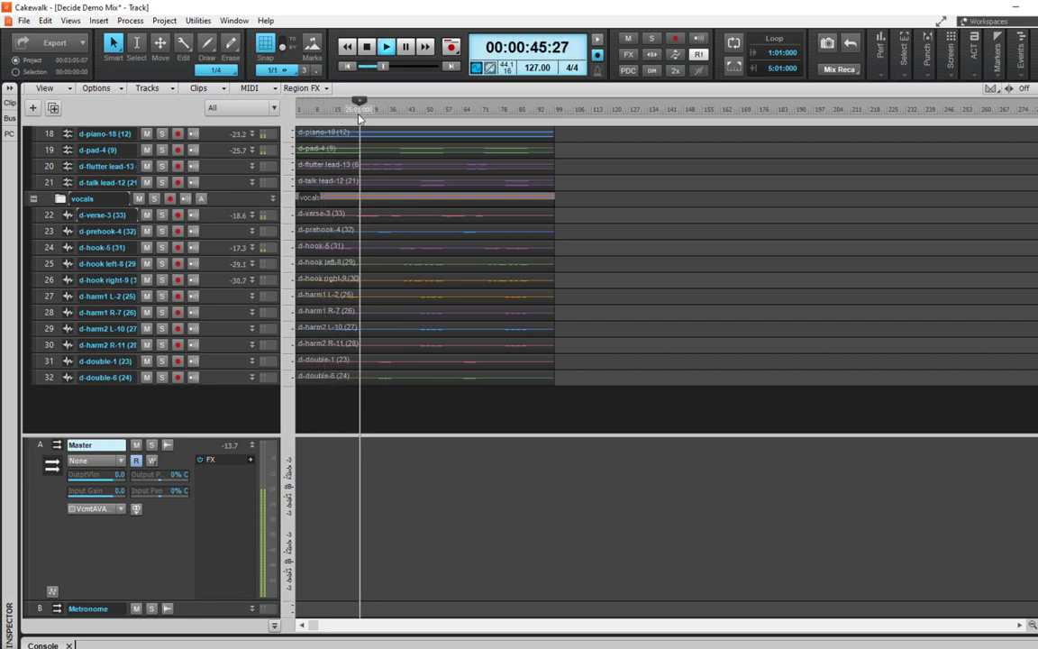
{"action": "key", "text": "space"}
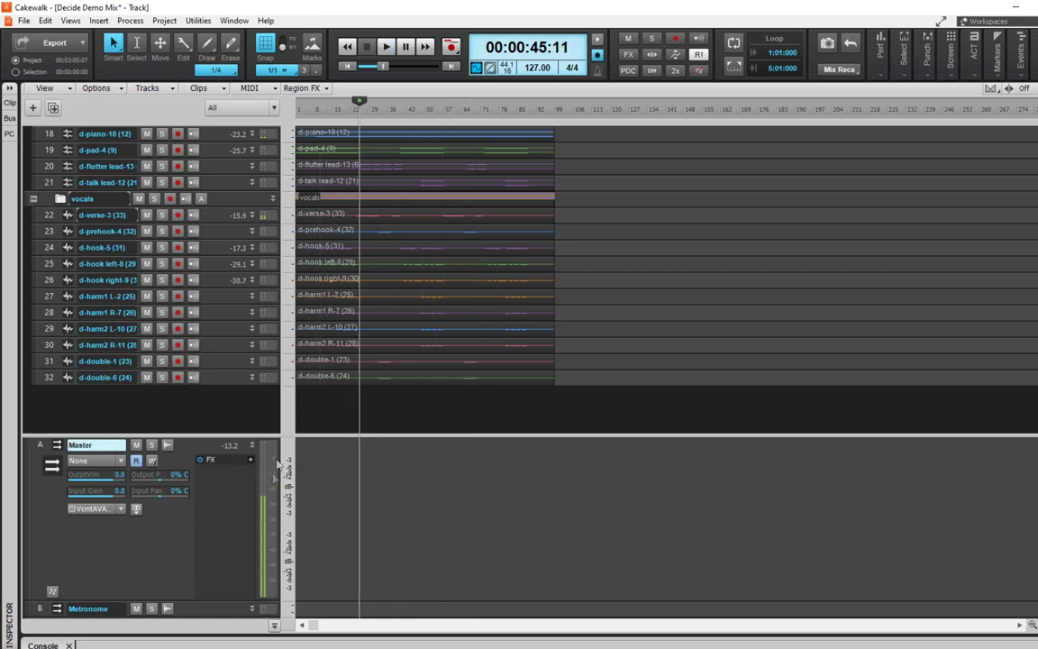
{"action": "scroll", "coordinate": [508, 264], "scroll_direction": "up", "scroll_amount": 1}
{"action": "scroll", "coordinate": [473, 260], "scroll_direction": "up", "scroll_amount": 4}
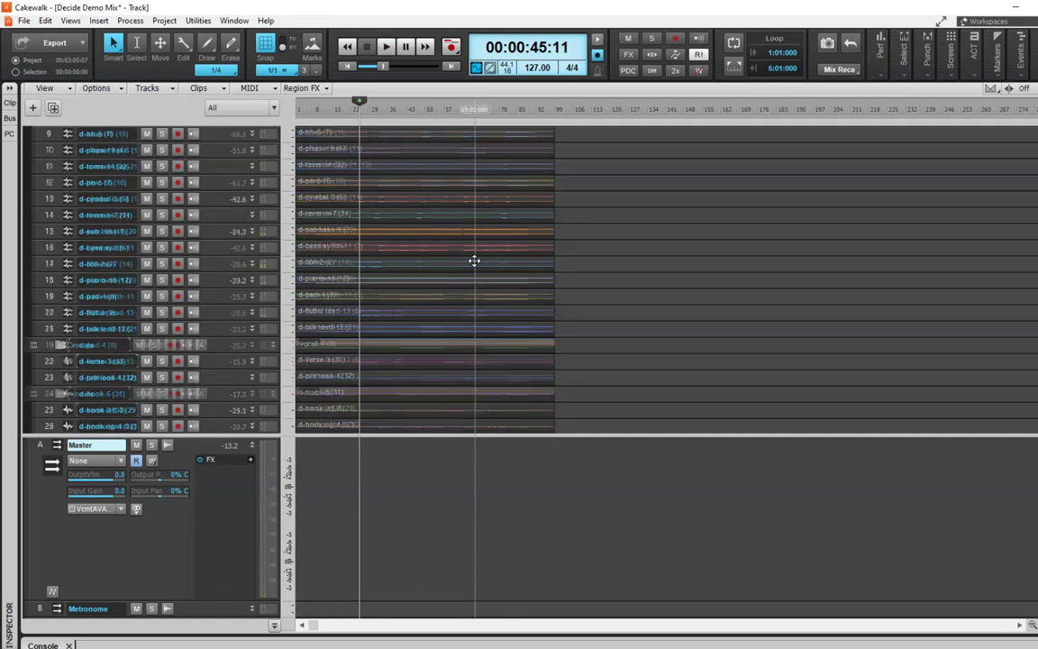
{"action": "scroll", "coordinate": [370, 224], "scroll_direction": "down", "scroll_amount": 4}
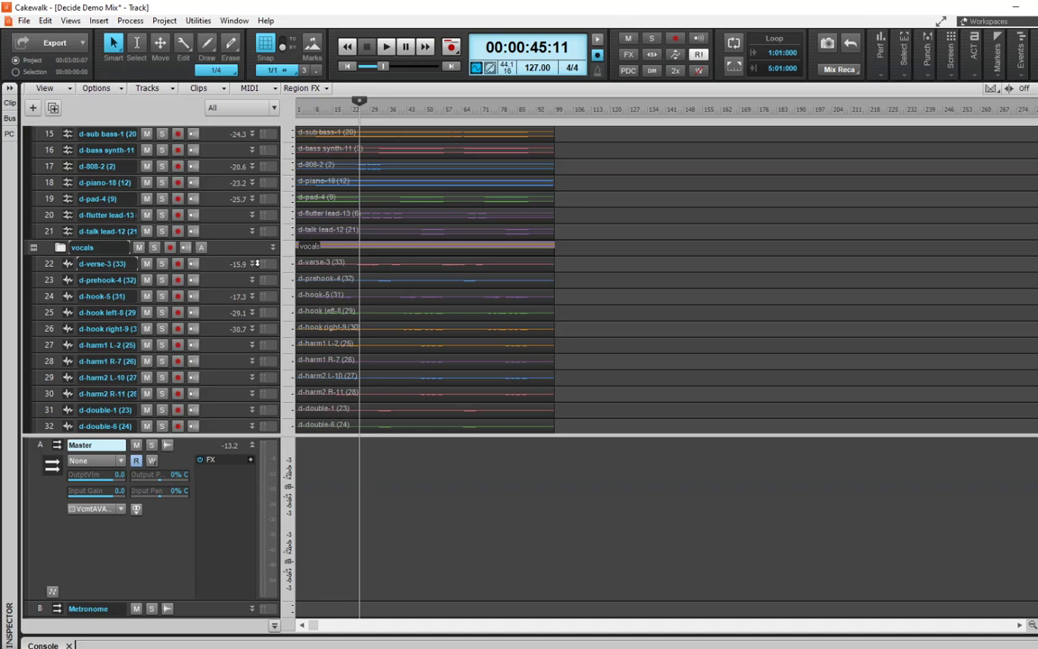
{"action": "scroll", "coordinate": [371, 304], "scroll_direction": "up", "scroll_amount": 5}
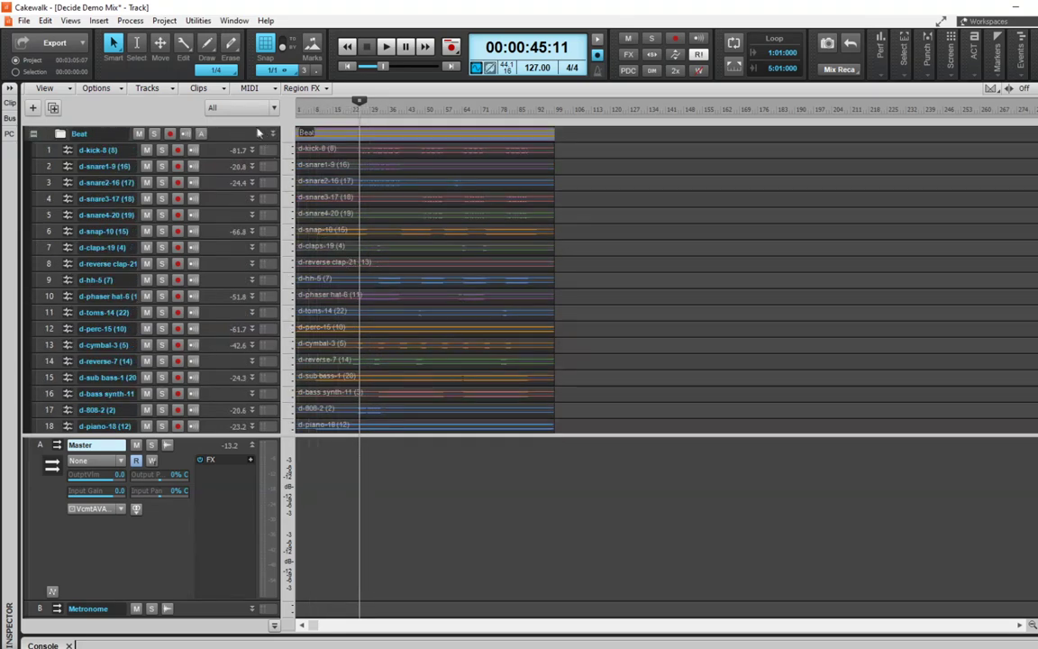
- Play from about measure 27, expand the d-kick-8 track, stop playback and lower the kick's gain
{"action": "left_click", "coordinate": [365, 110]}
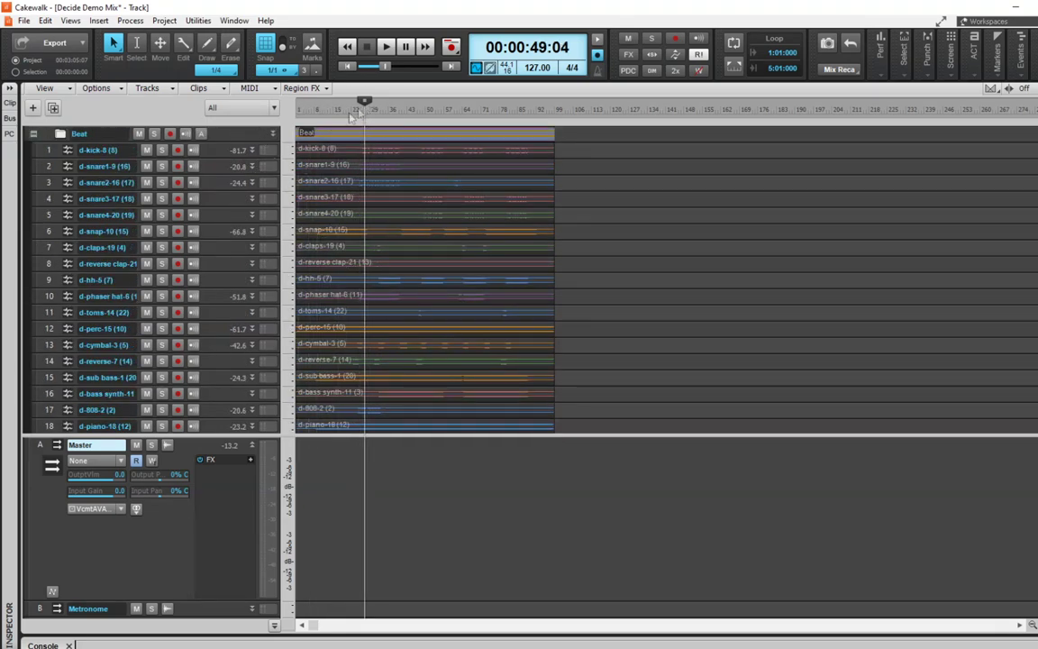
{"action": "key", "text": "space"}
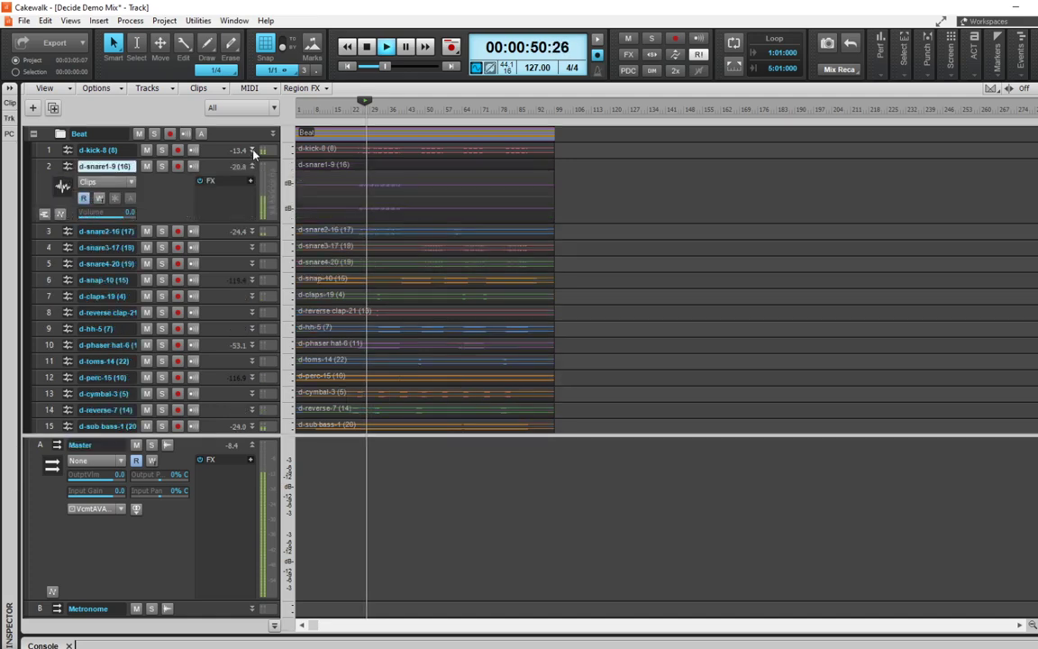
{"action": "double_click", "coordinate": [254, 149]}
{"action": "double_click", "coordinate": [149, 297]}
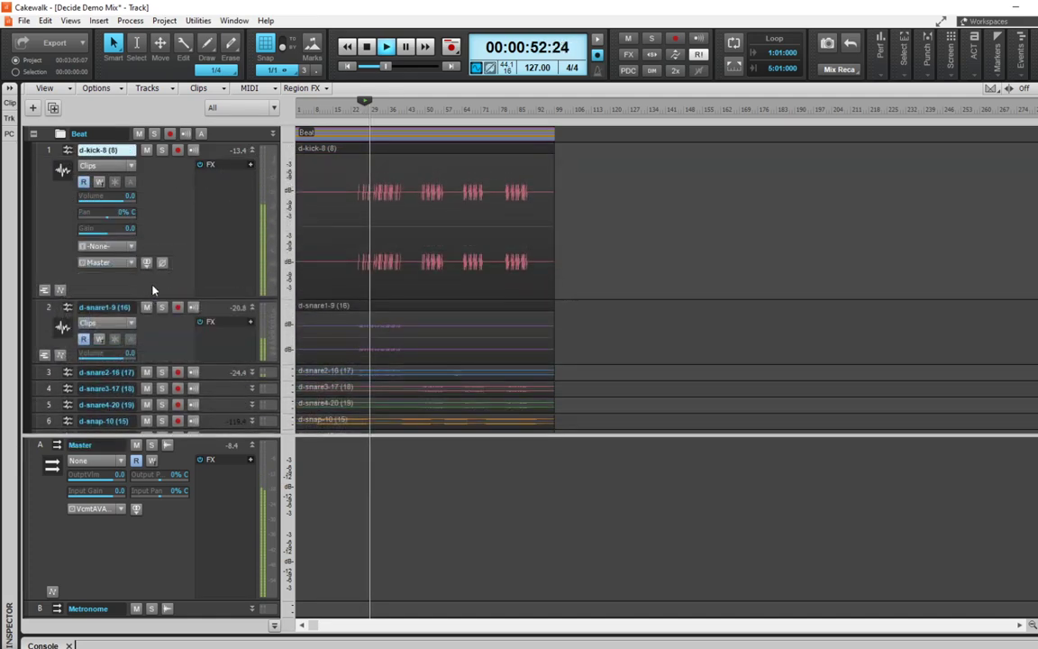
{"action": "key", "text": "space"}
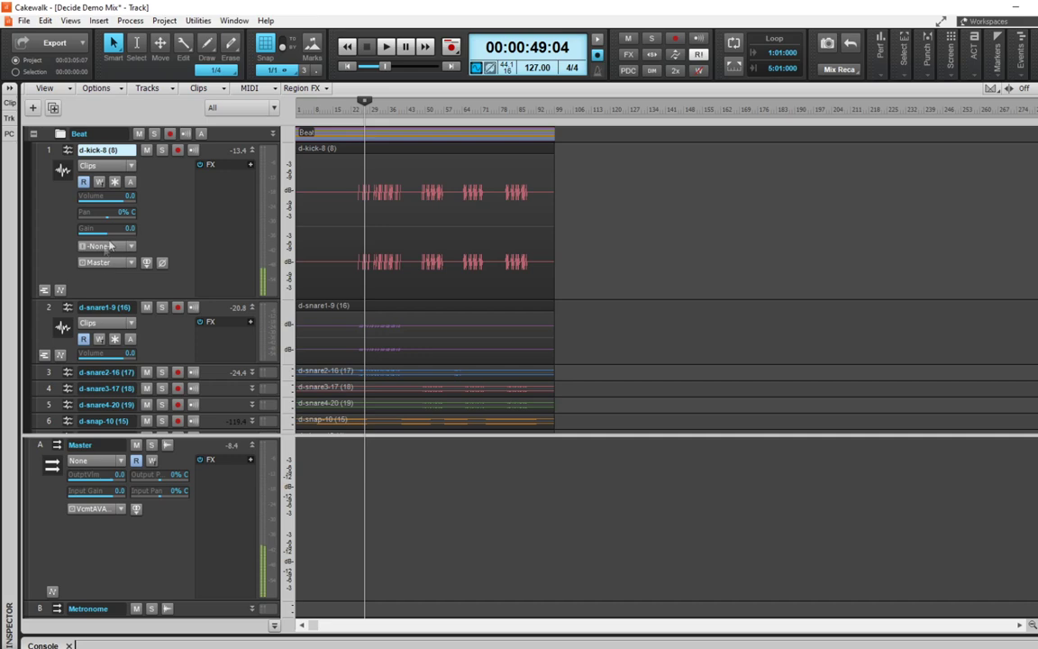
{"action": "left_click_drag", "start_coordinate": [108, 231], "coordinate": [95, 231]}
- Resume playback, expand the d-verse-3 track in the vocals folder, set its gain to -3.9, and stop
{"action": "key", "text": "space"}
{"action": "scroll", "coordinate": [403, 317], "scroll_direction": "down", "scroll_amount": 5}
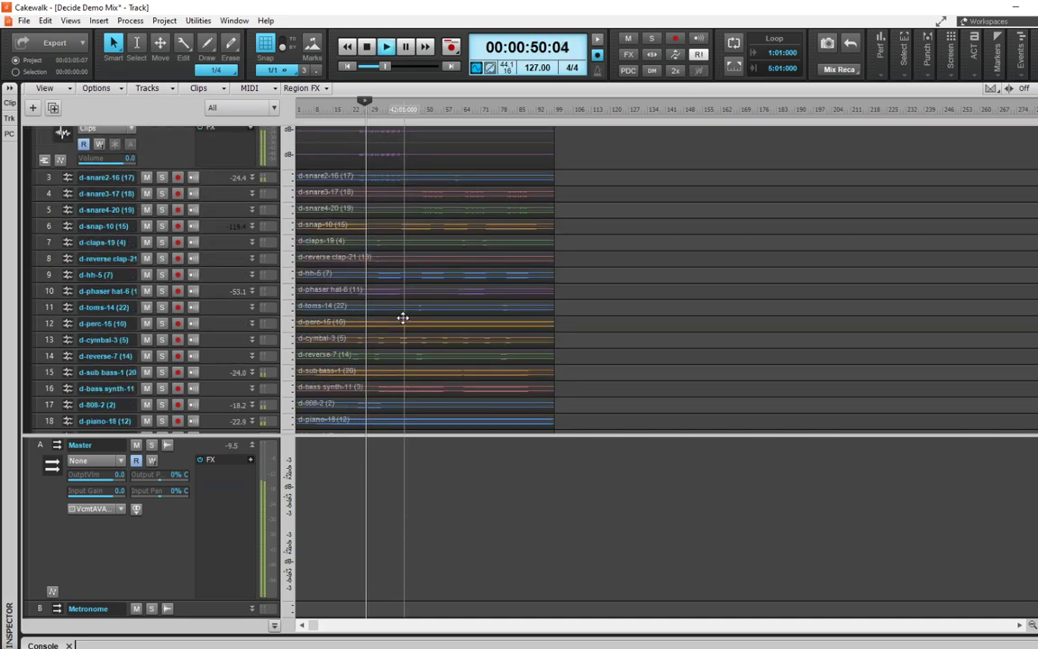
{"action": "scroll", "coordinate": [403, 317], "scroll_direction": "down", "scroll_amount": 6}
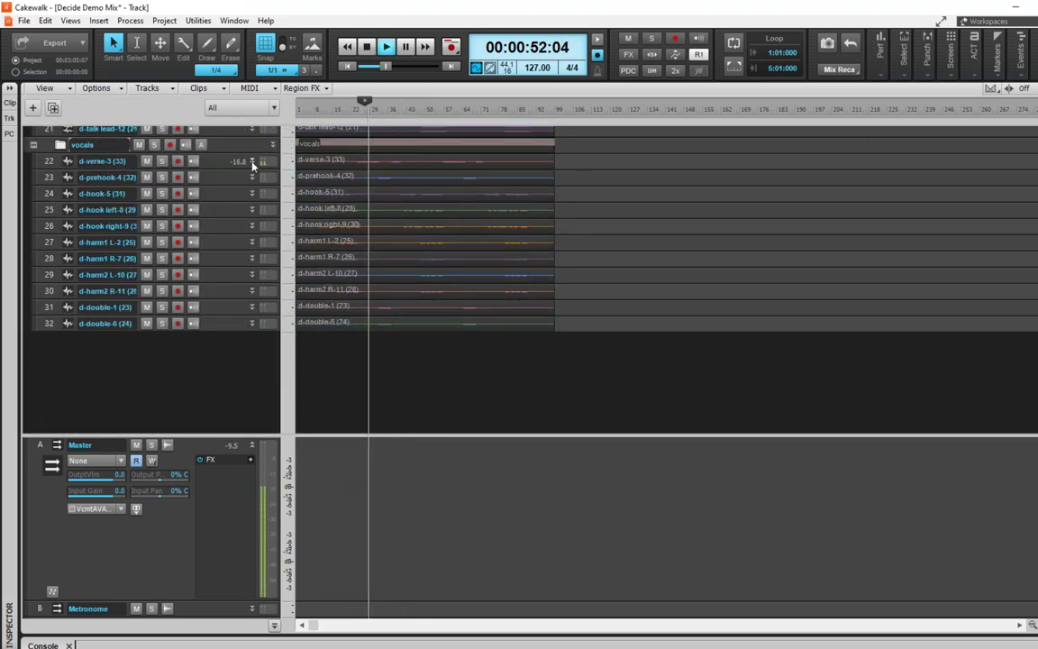
{"action": "left_click", "coordinate": [252, 162]}
{"action": "left_click_drag", "start_coordinate": [125, 212], "coordinate": [140, 303]}
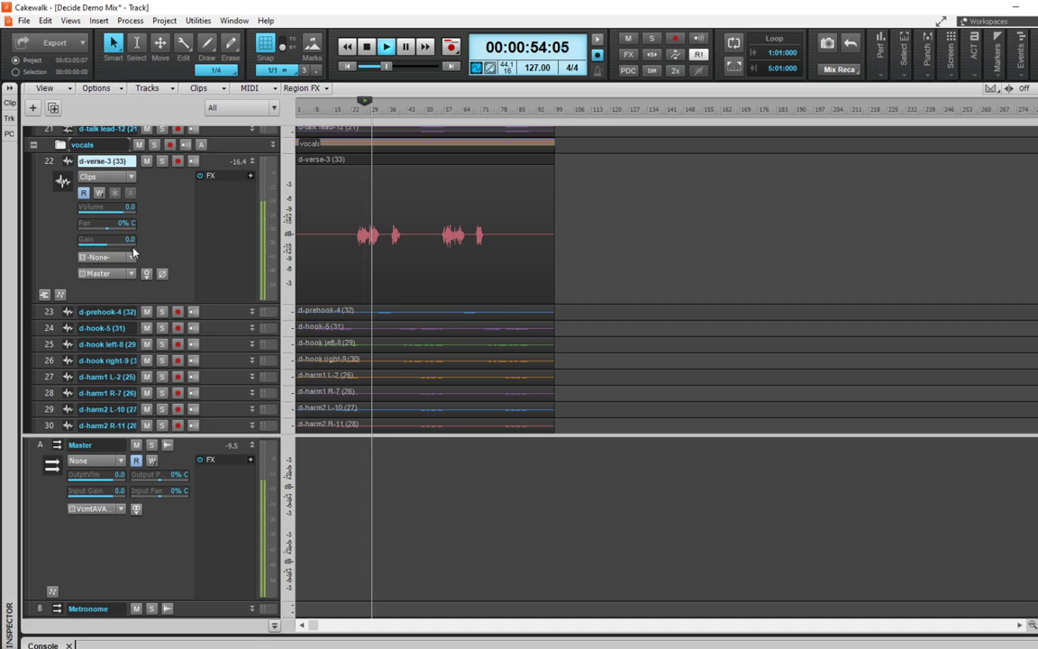
{"action": "key", "text": "space"}
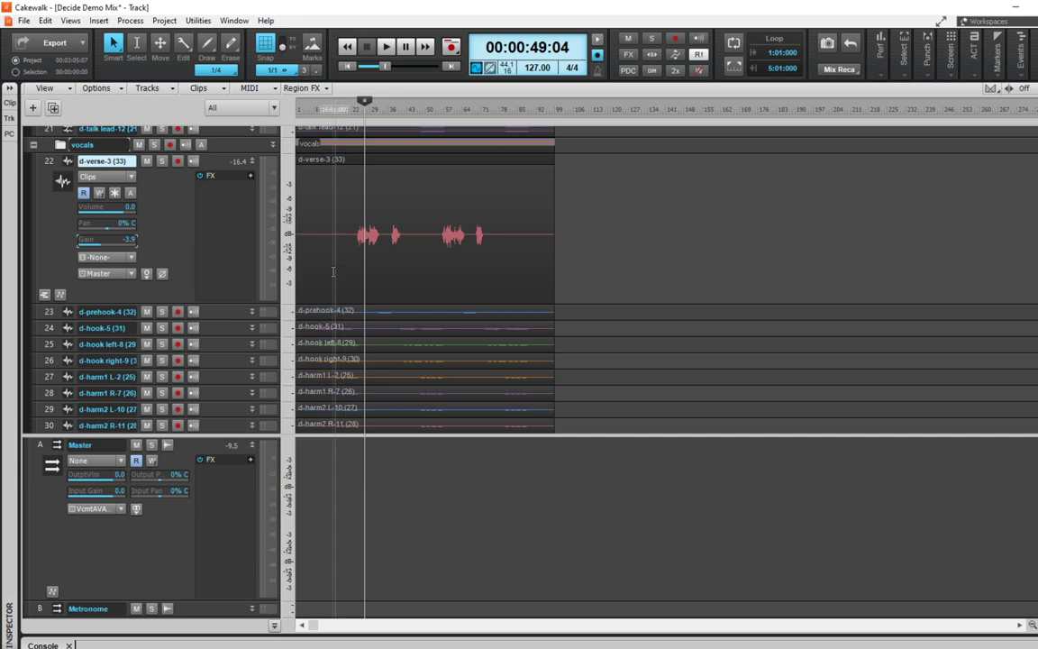
- Play the song from about measure 23, check the Master bus level and the vocal tracks' peaks, and stop
{"action": "left_click", "coordinate": [353, 220]}
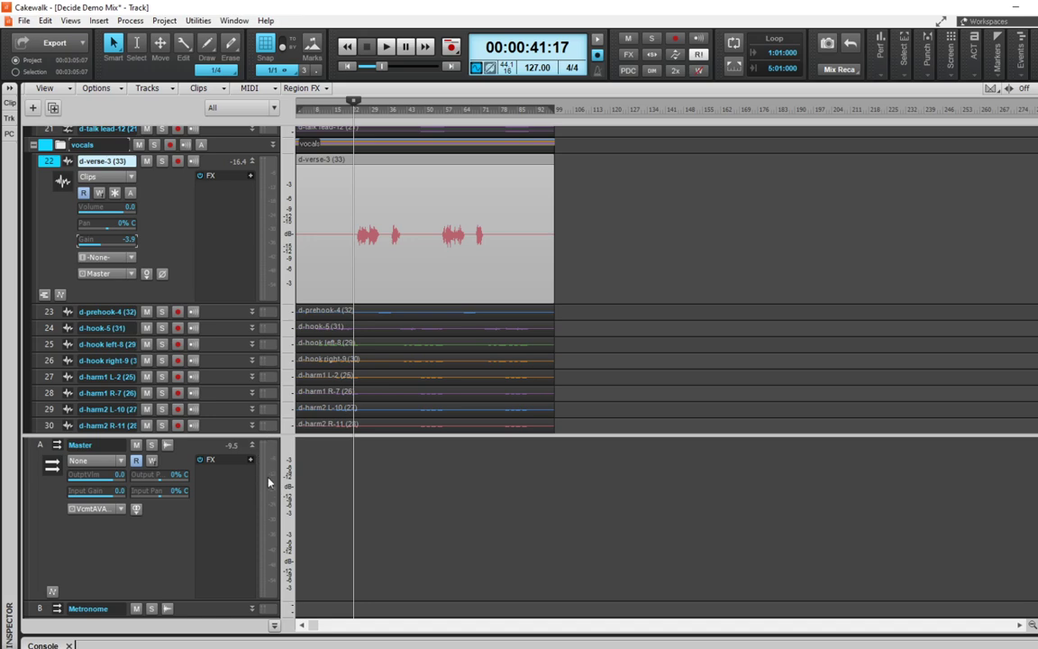
{"action": "key", "text": "space"}
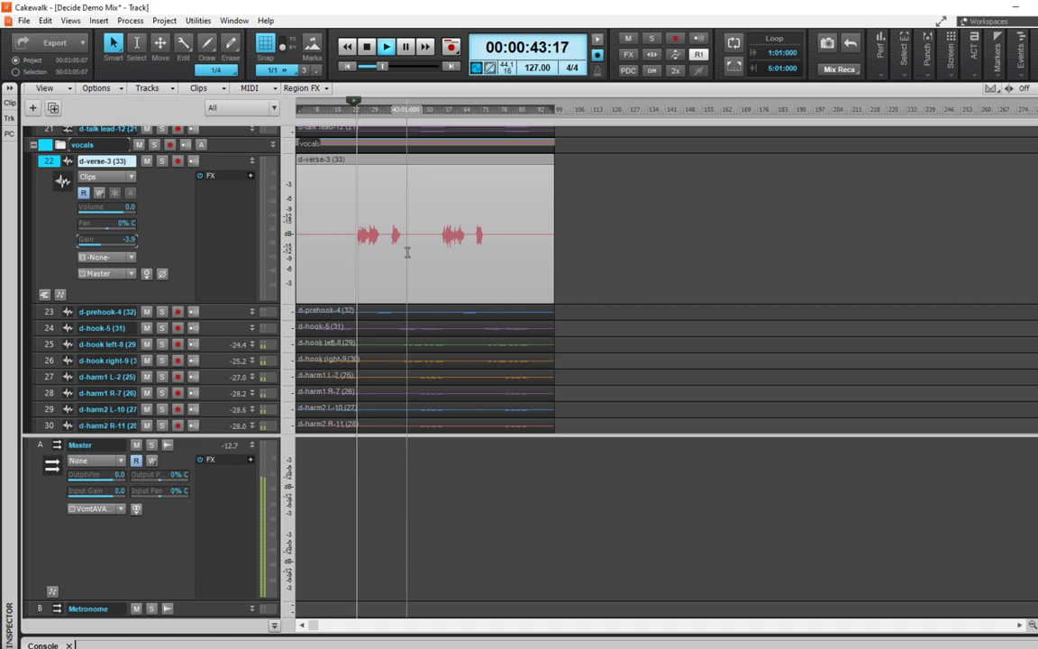
{"action": "scroll", "coordinate": [407, 252], "scroll_direction": "down", "scroll_amount": 3}
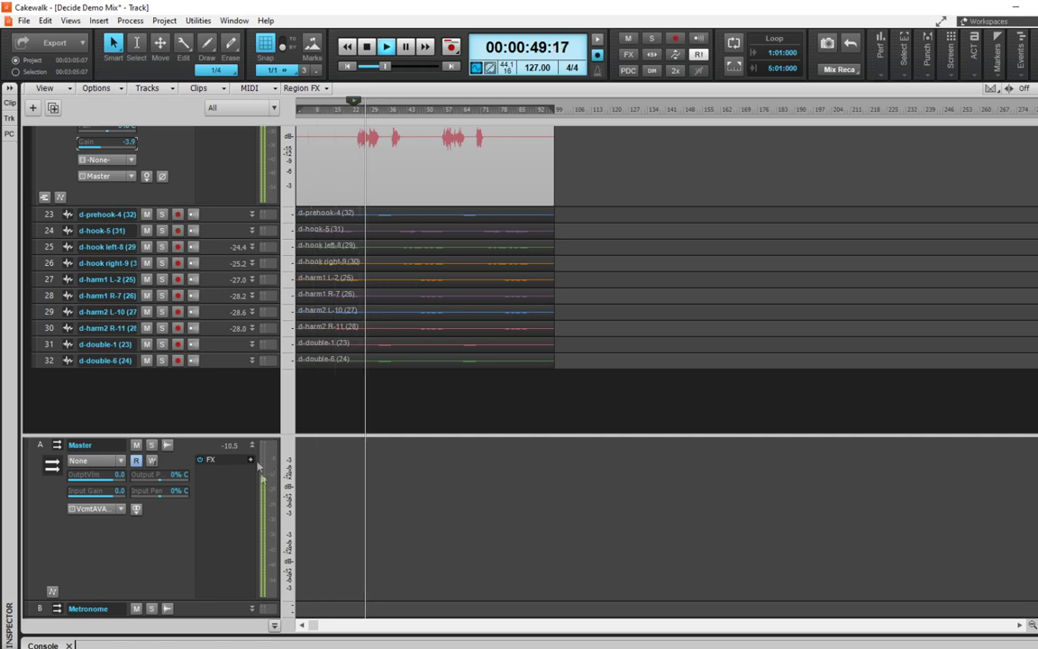
{"action": "key", "text": "space"}
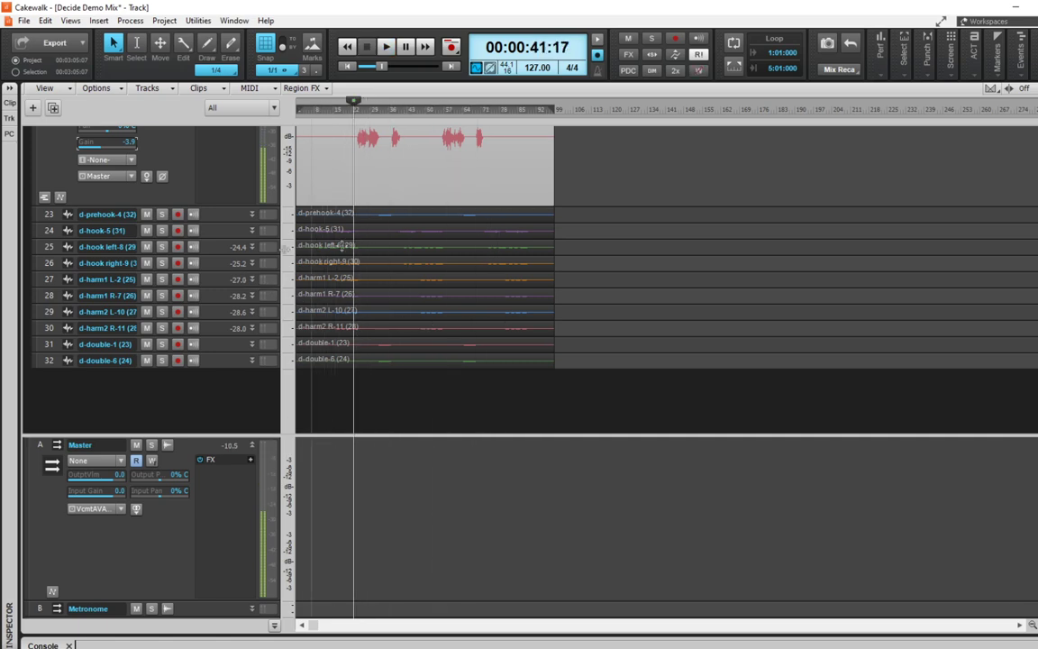